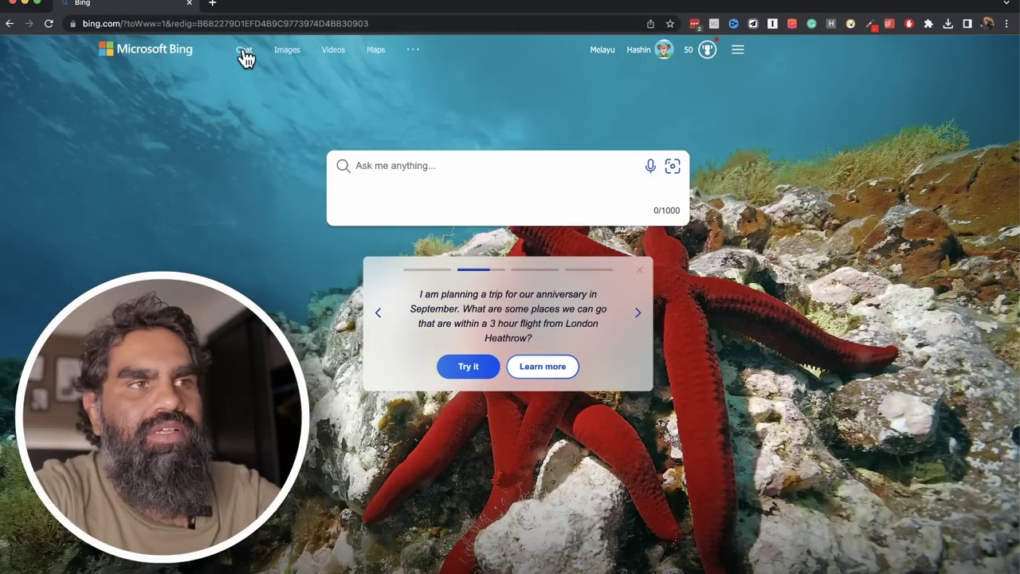
# - Open Image Creator from Bing's image feed and dismiss the boosts notice
pyautogui.click(286, 58)
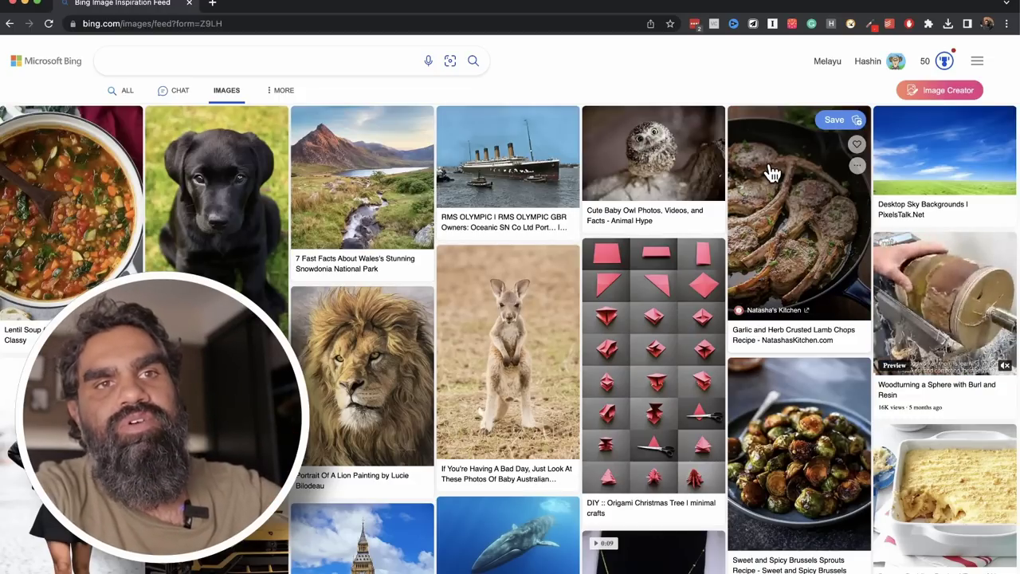
pyautogui.click(948, 90)
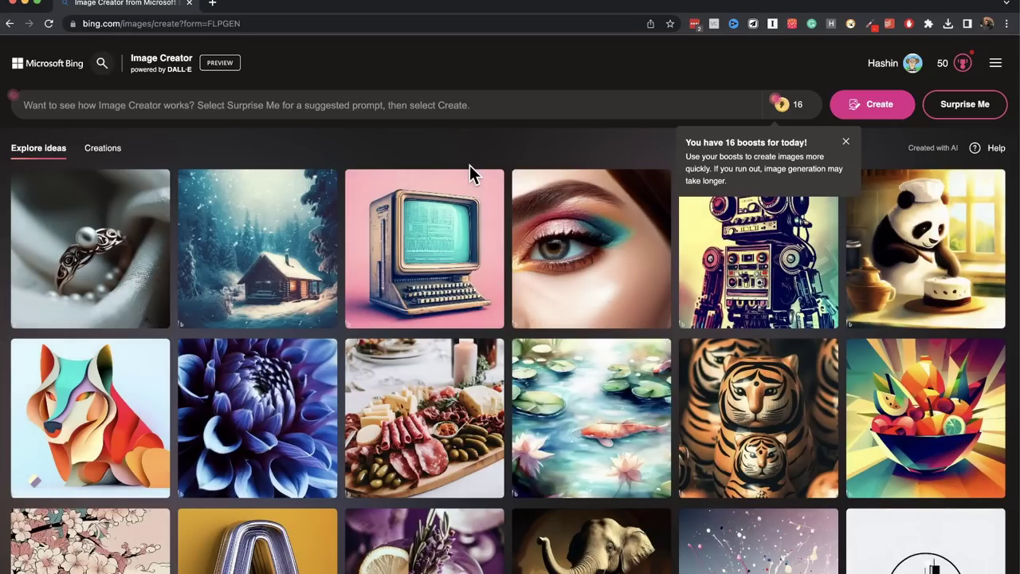
pyautogui.scroll(-1, 387, 314)
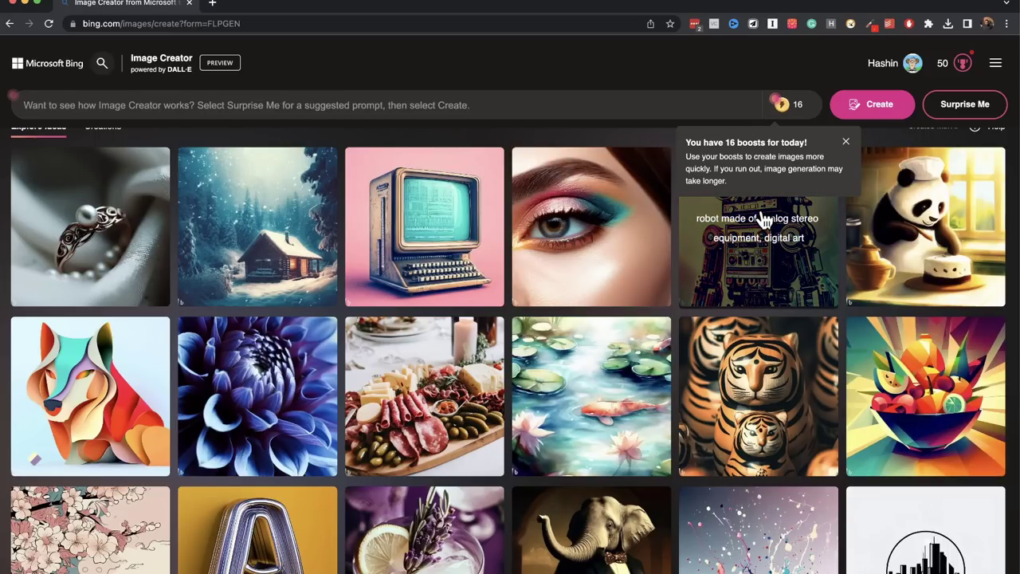
pyautogui.click(846, 141)
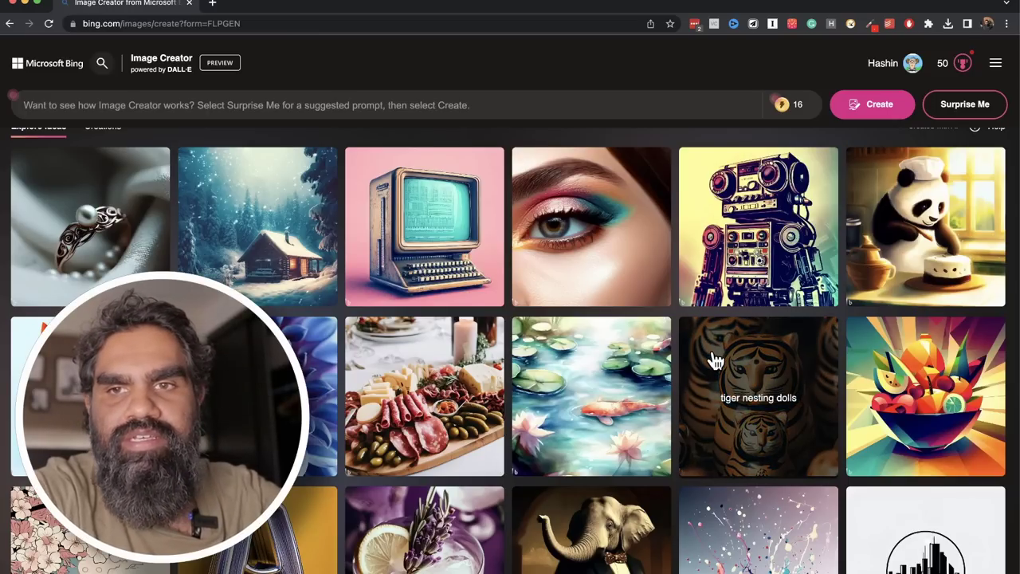
# - Find and read the Image Creator FAQ answer on how to create better prompts
pyautogui.scroll(1, 637, 326)
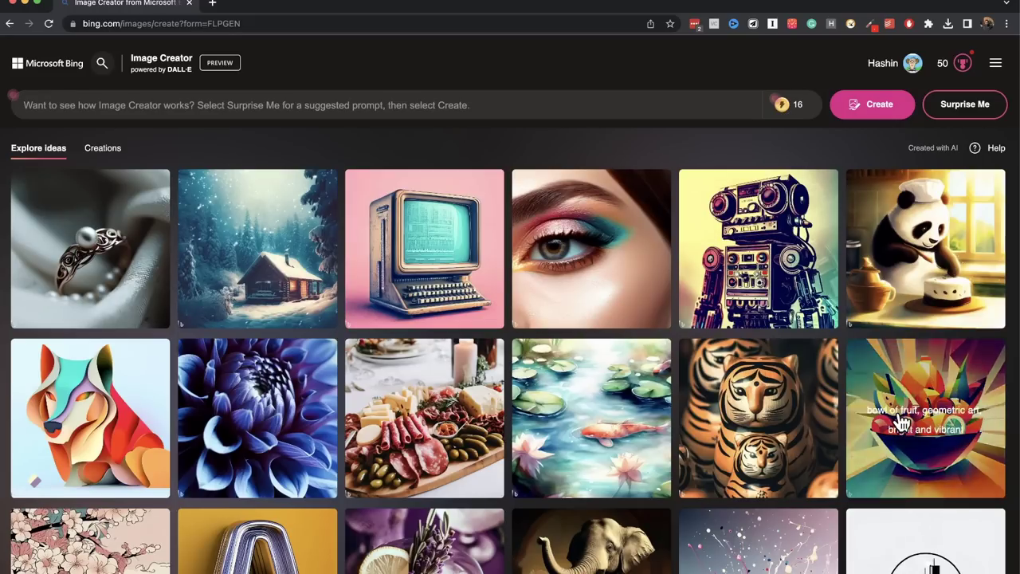
pyautogui.scroll(-1, 802, 178)
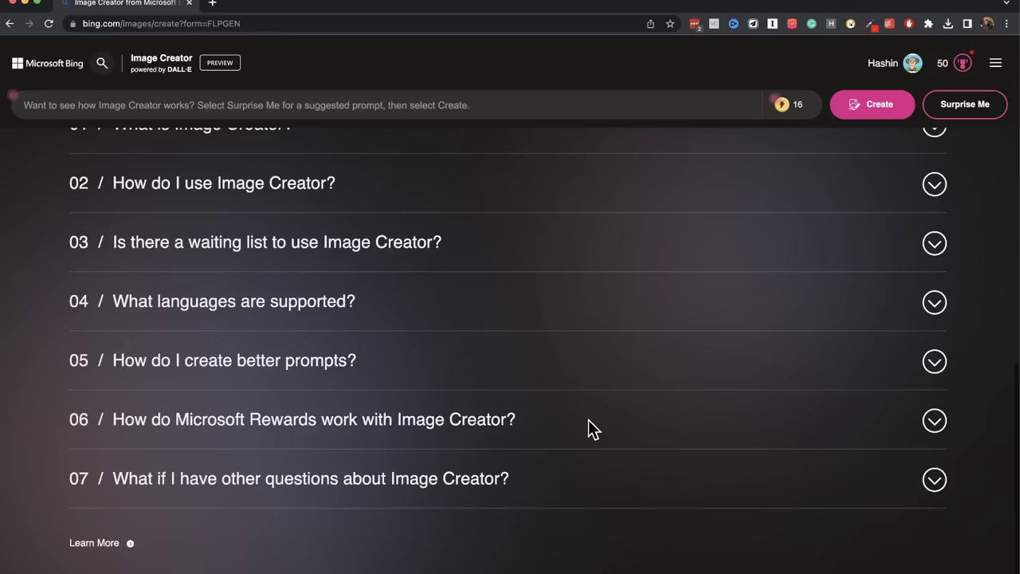
pyautogui.scroll(3, 588, 429)
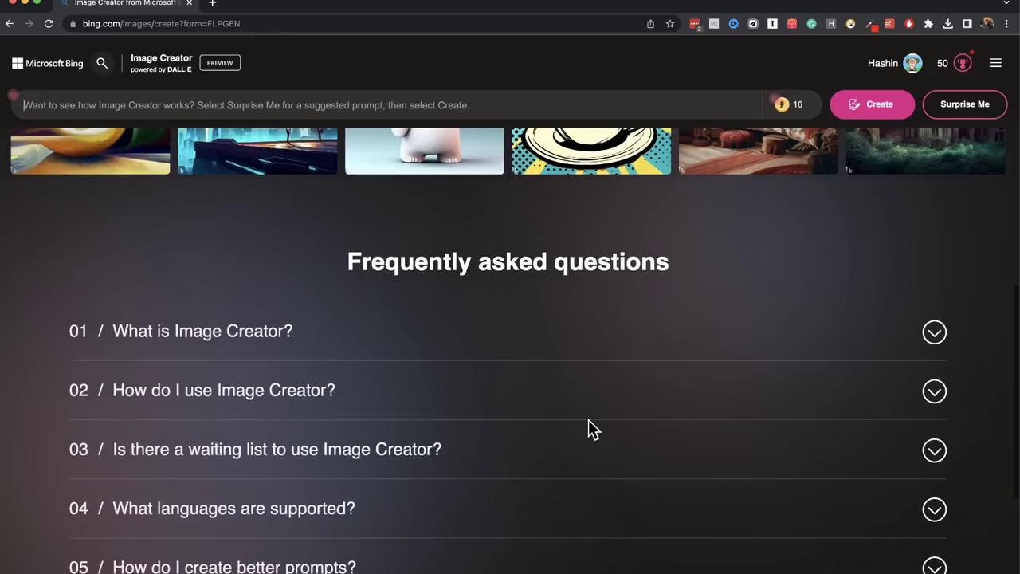
pyautogui.scroll(-3, 588, 419)
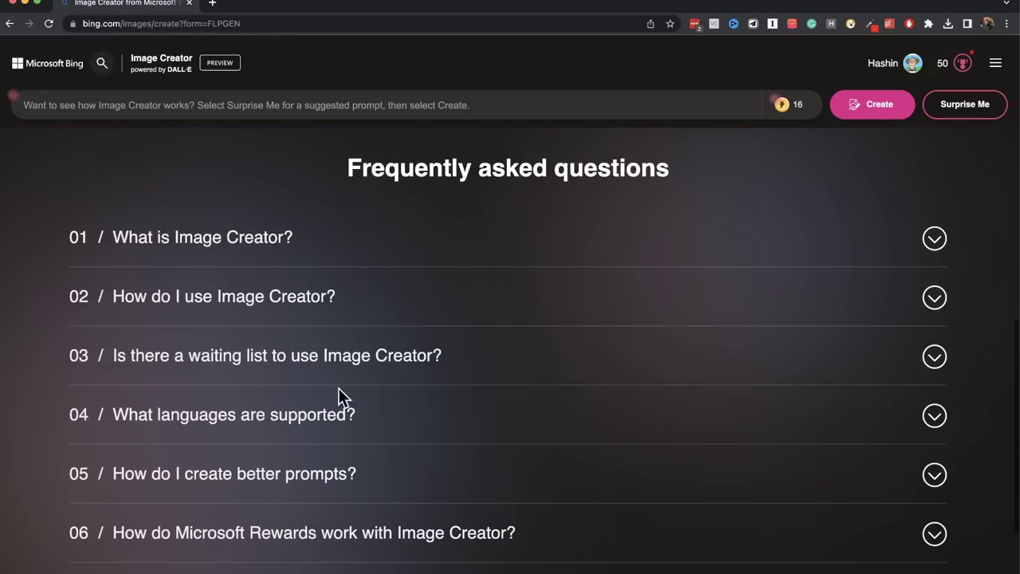
pyautogui.scroll(-5, 376, 397)
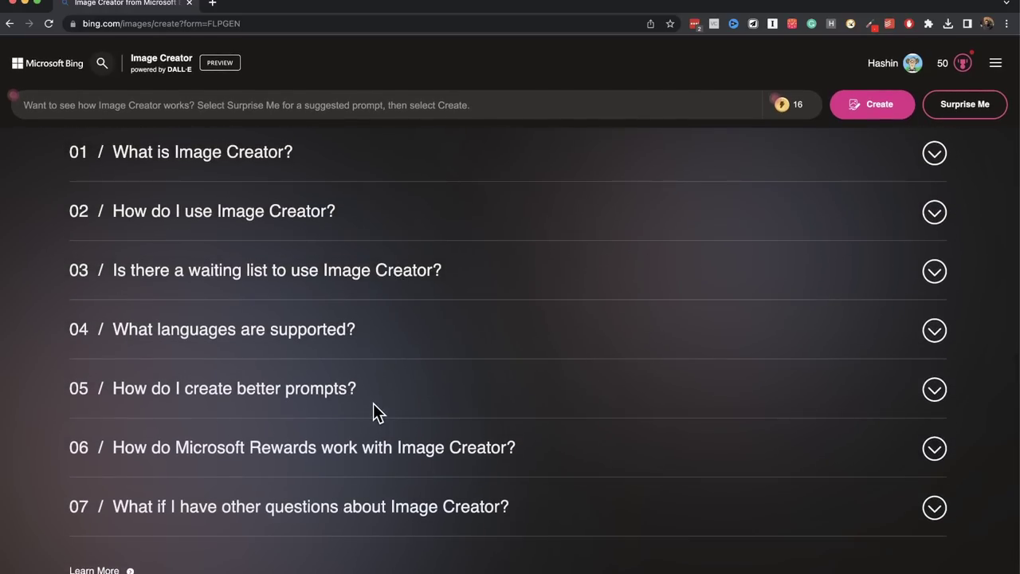
pyautogui.click(346, 388)
pyautogui.scroll(-2, 373, 408)
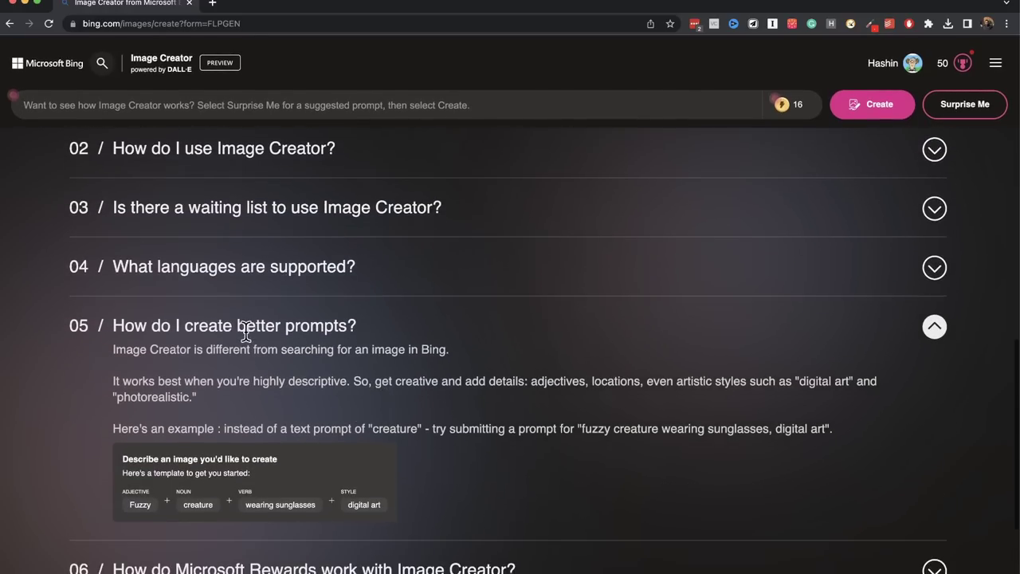
pyautogui.scroll(-1, 383, 481)
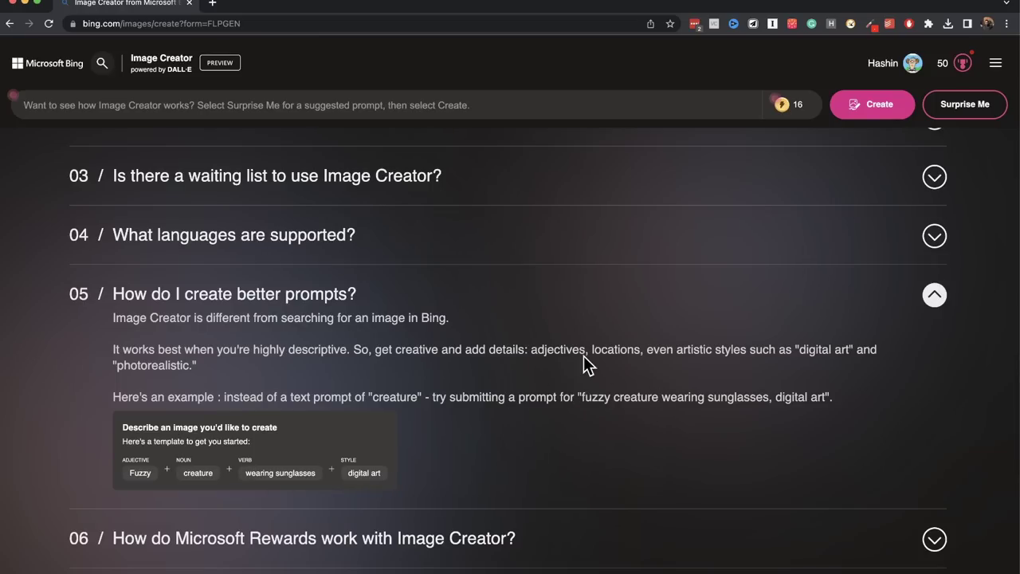
# - Generate images from the prompt "a space horse eating breakfast" and open the unicorn result
pyautogui.scroll(15, 583, 356)
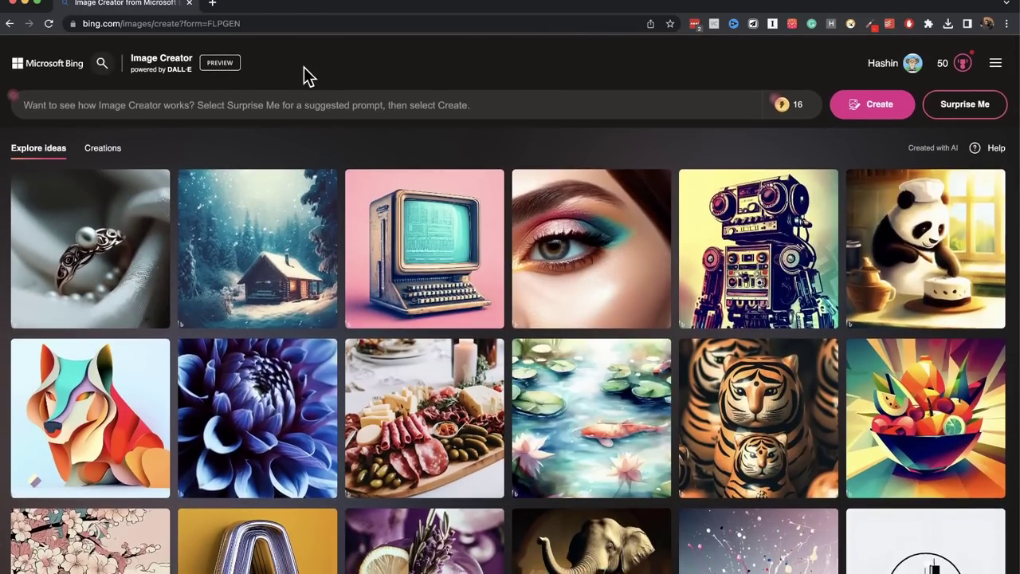
pyautogui.click(305, 103)
pyautogui.write('a spac')
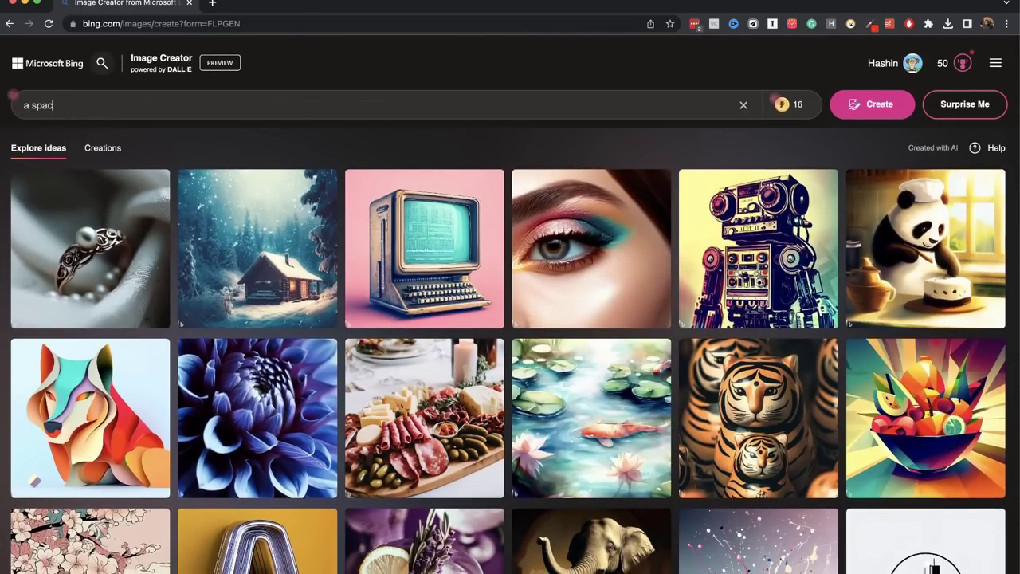
pyautogui.write('e horse eating breakfast')
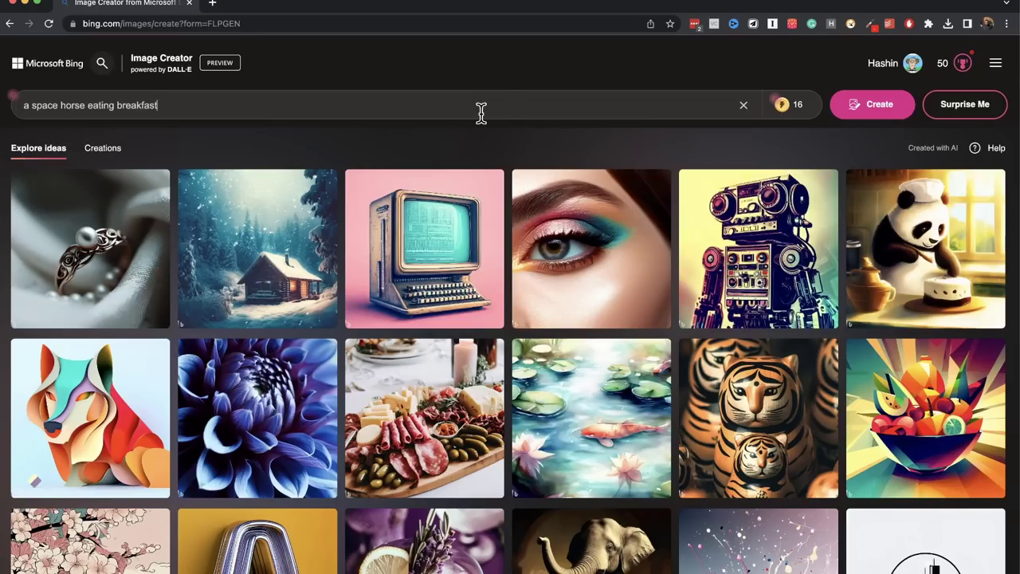
pyautogui.click(873, 107)
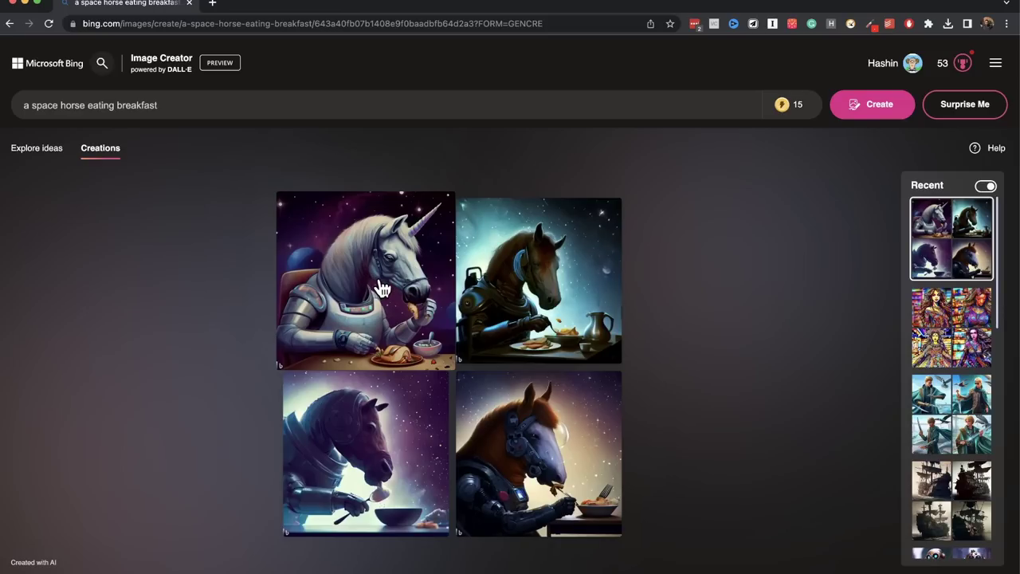
pyautogui.click(392, 296)
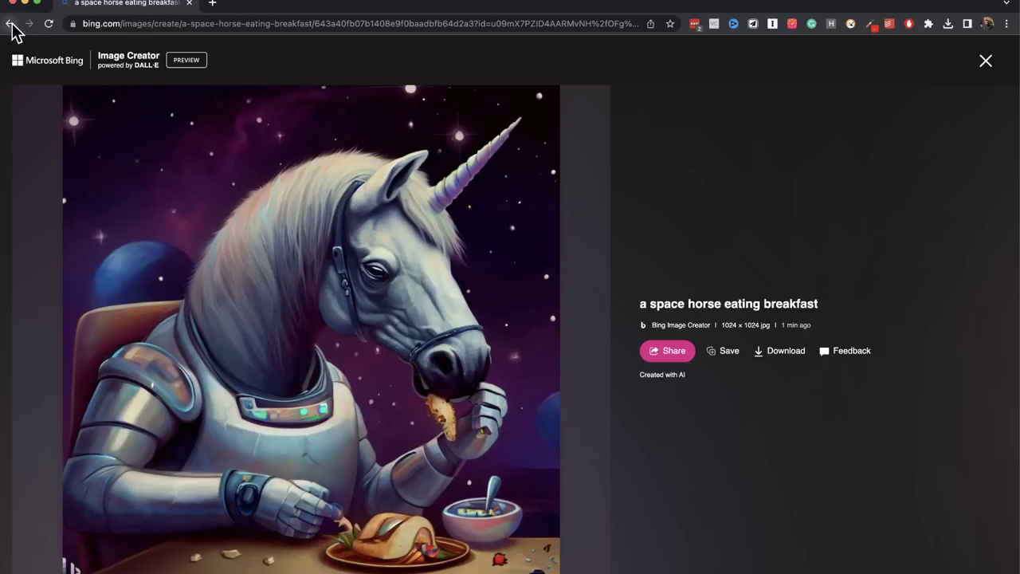
# - Copy the Midjourney Discord prompt "peruvian native woman, clear facial features, cinematic, 35mm, global illumination, f/1.8, accent lighting, --uplight --v 5" and generate images in Bing
pyautogui.press('super+Tab')
pyautogui.scroll(-15, 510, 300)
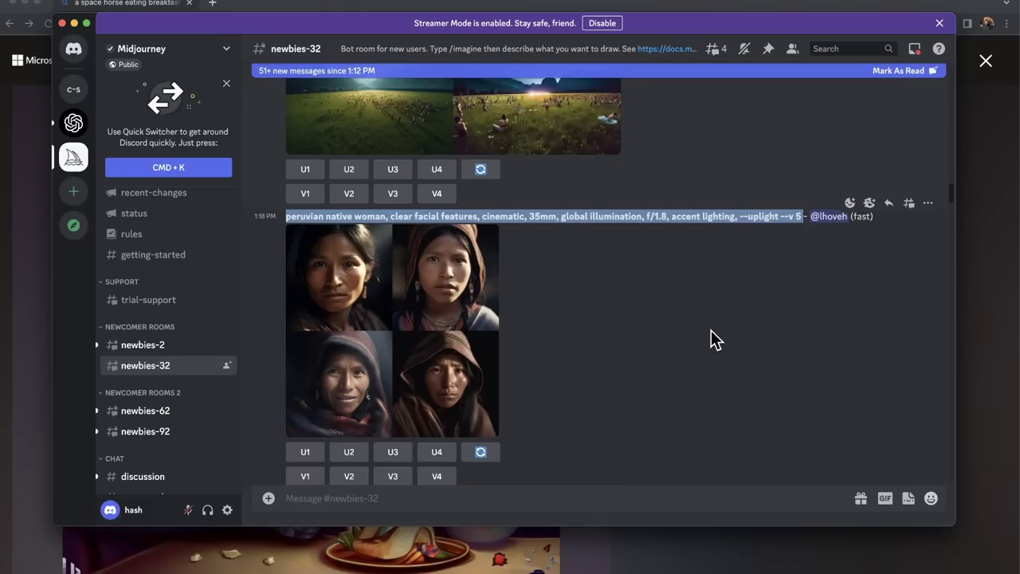
pyautogui.click(11, 200)
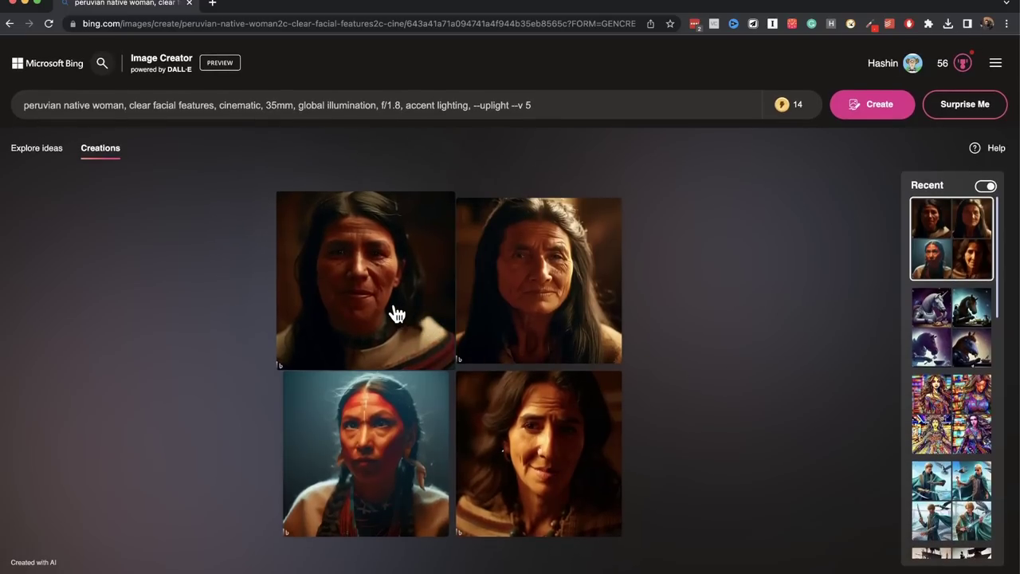
# - Review the recent creations of the graphic novel fashion woman and the cute steampunk robot
pyautogui.click(958, 409)
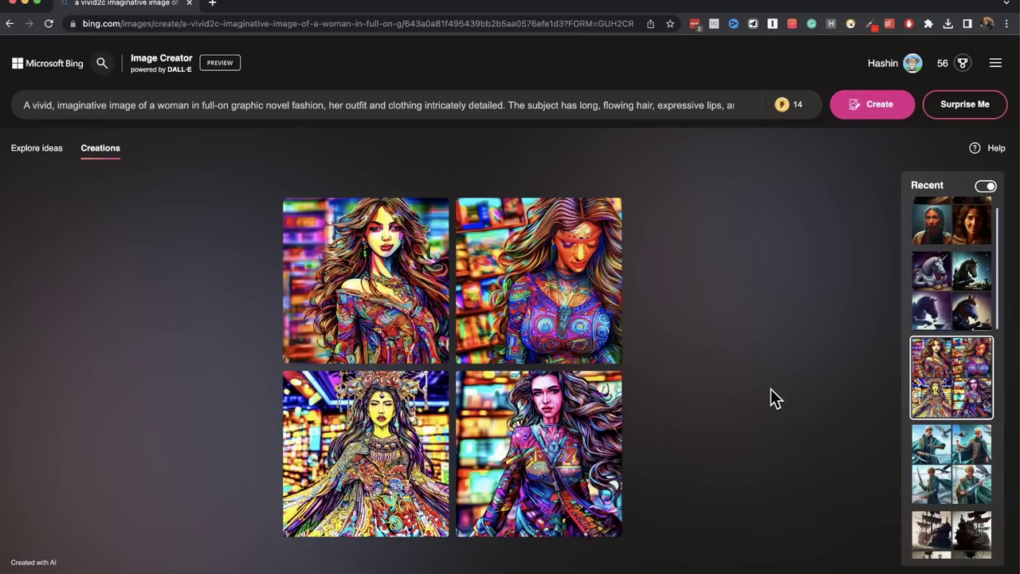
pyautogui.scroll(-5, 960, 474)
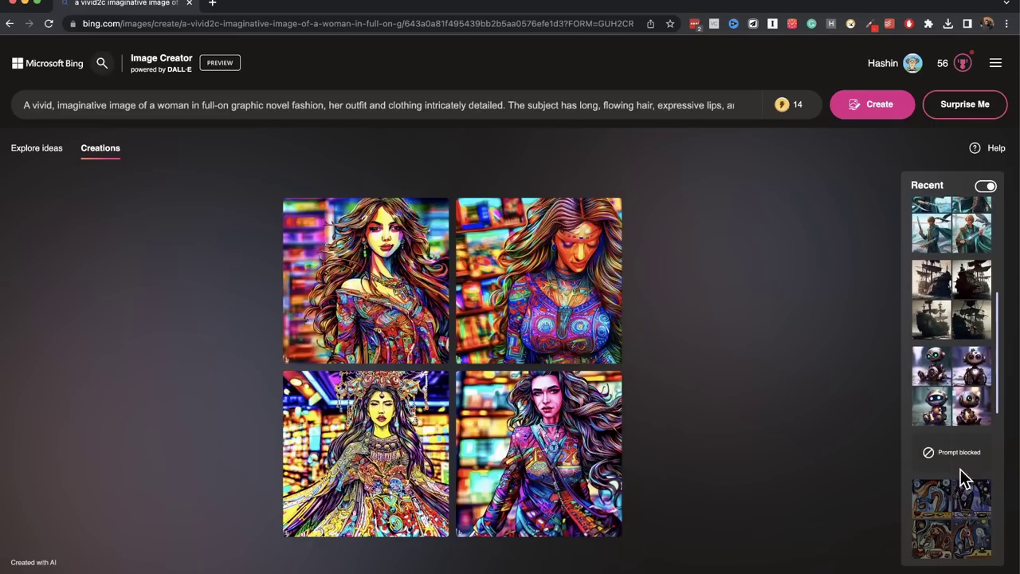
pyautogui.click(941, 385)
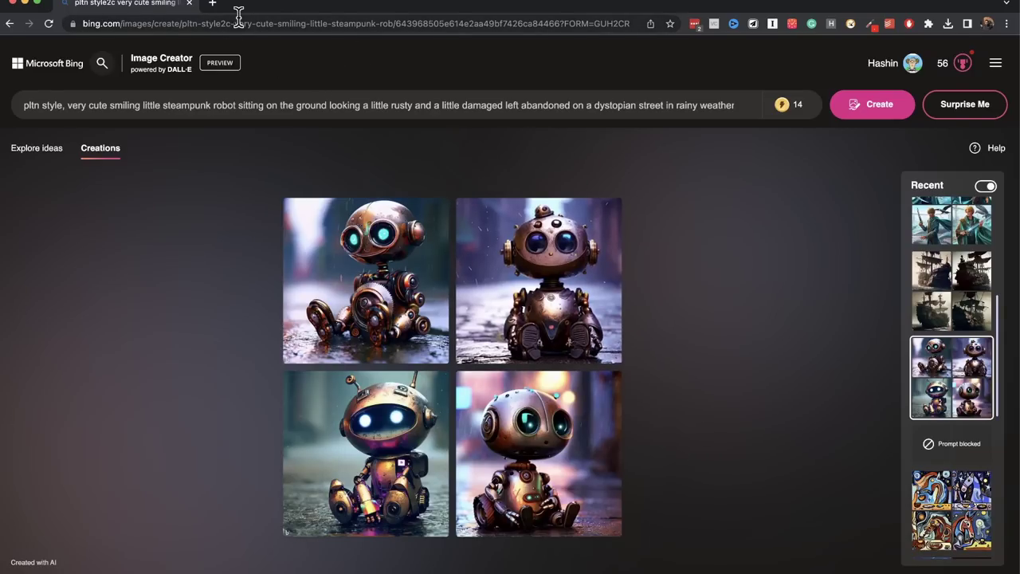
# - Open playgroundai.com in a new tab and browse the images in the Rising feed
pyautogui.click(214, 8)
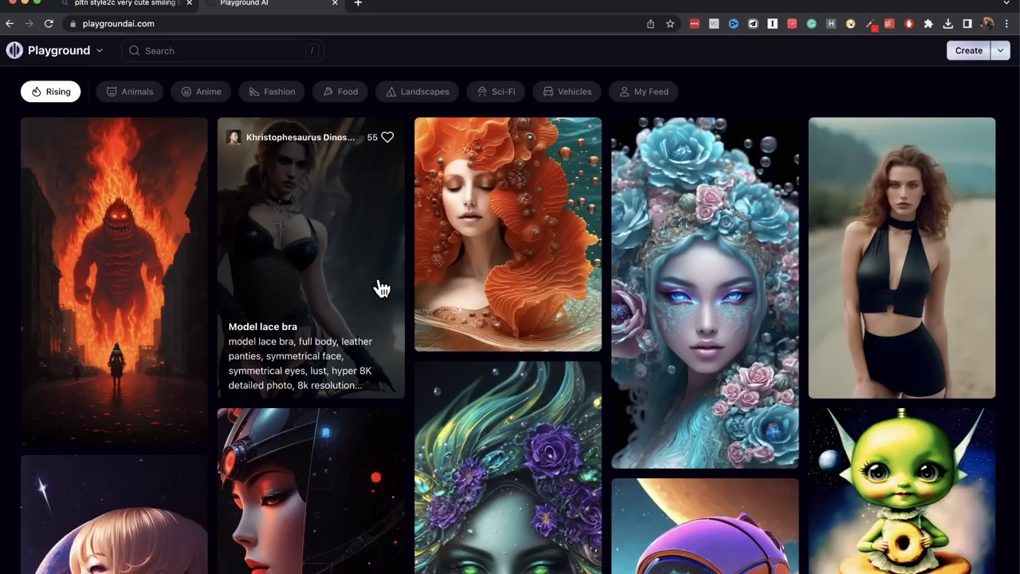
pyautogui.scroll(-5, 380, 287)
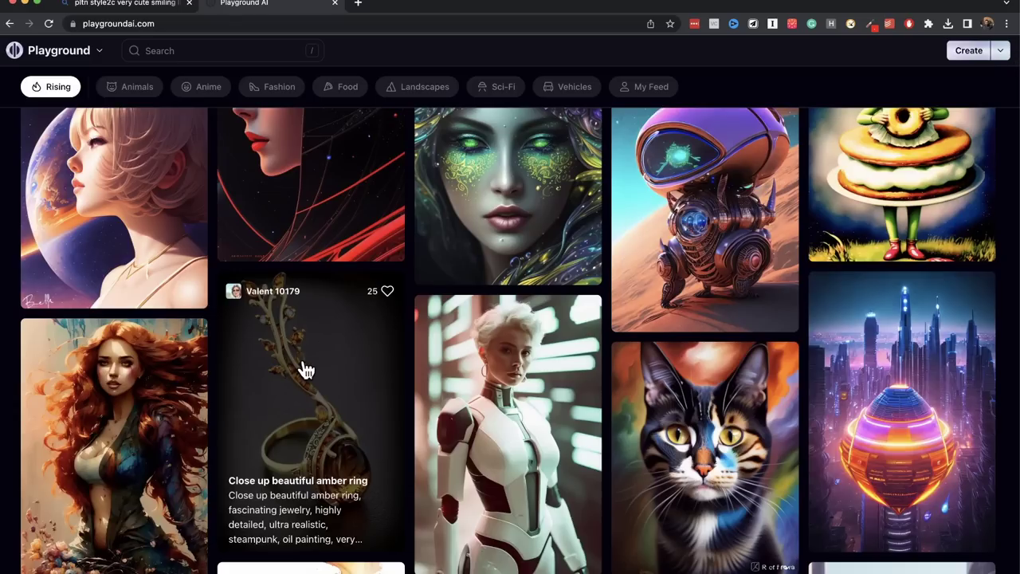
pyautogui.scroll(-2, 305, 369)
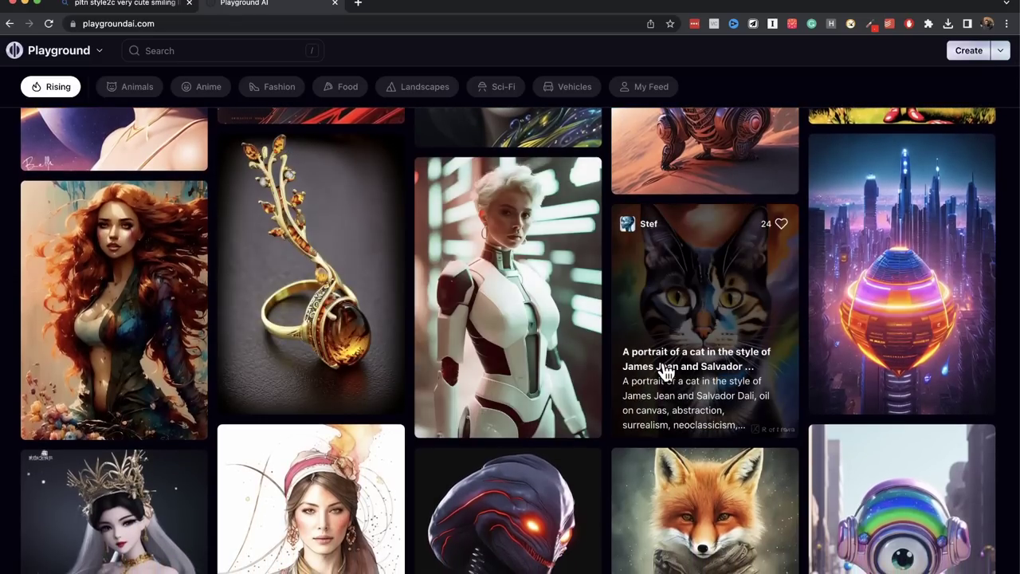
pyautogui.scroll(-1, 666, 372)
pyautogui.scroll(4, 542, 323)
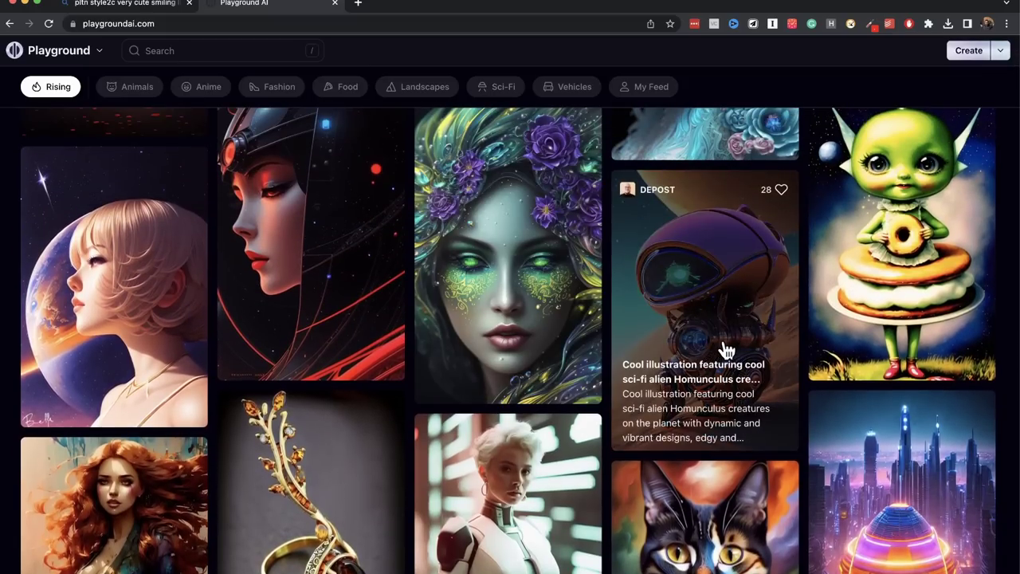
# - Examine the prompt, removed elements and generation settings of the sci-fi alien Homunculus illustration, then close it
pyautogui.click(726, 350)
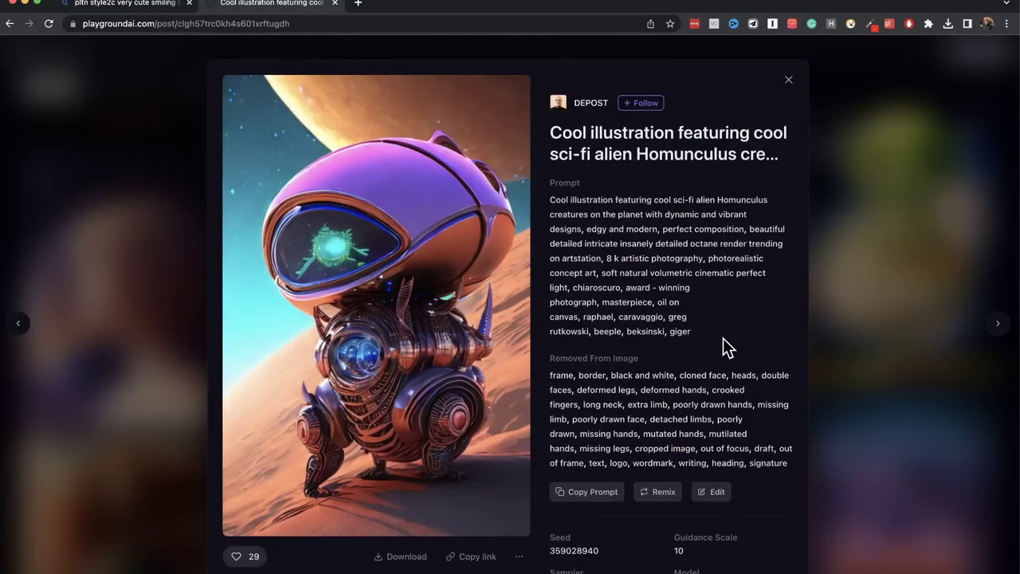
pyautogui.moveTo(749, 229); pyautogui.dragTo(678, 256)
pyautogui.click(679, 330)
pyautogui.scroll(-3, 675, 337)
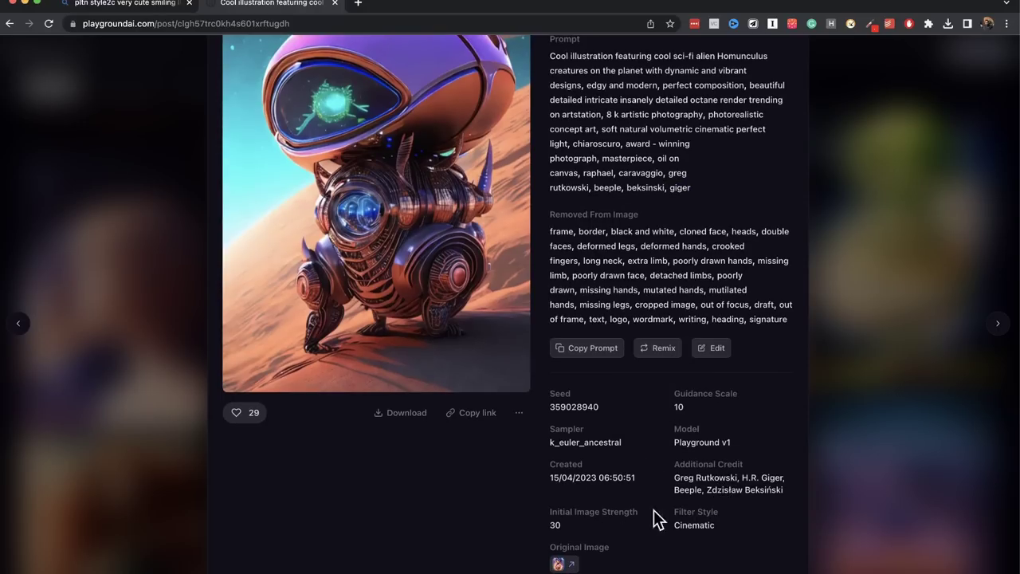
pyautogui.scroll(3, 594, 430)
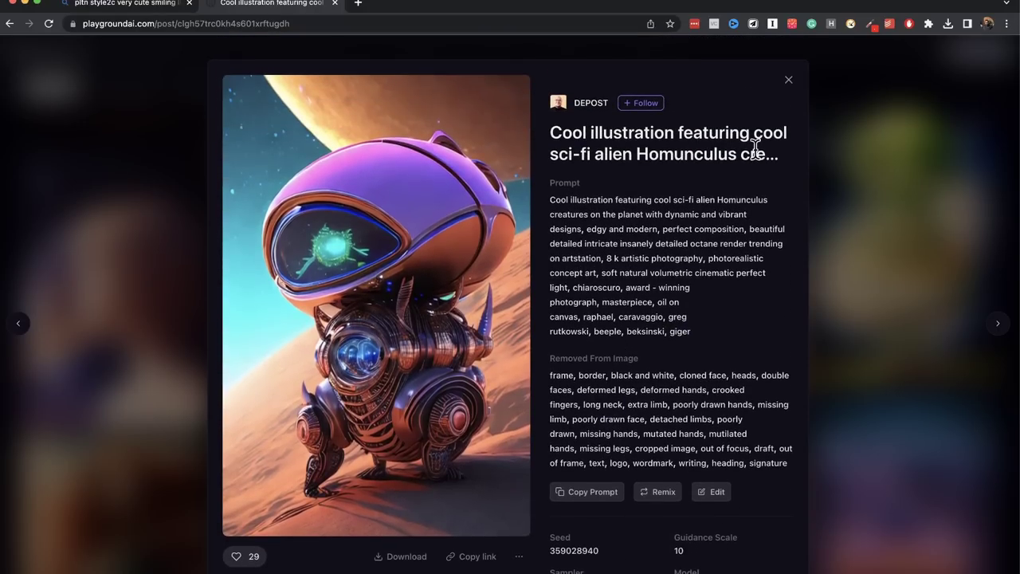
pyautogui.click(788, 81)
# - Open Playground's image creation page and look through the available filter styles, leaving the filter at None
pyautogui.click(915, 351)
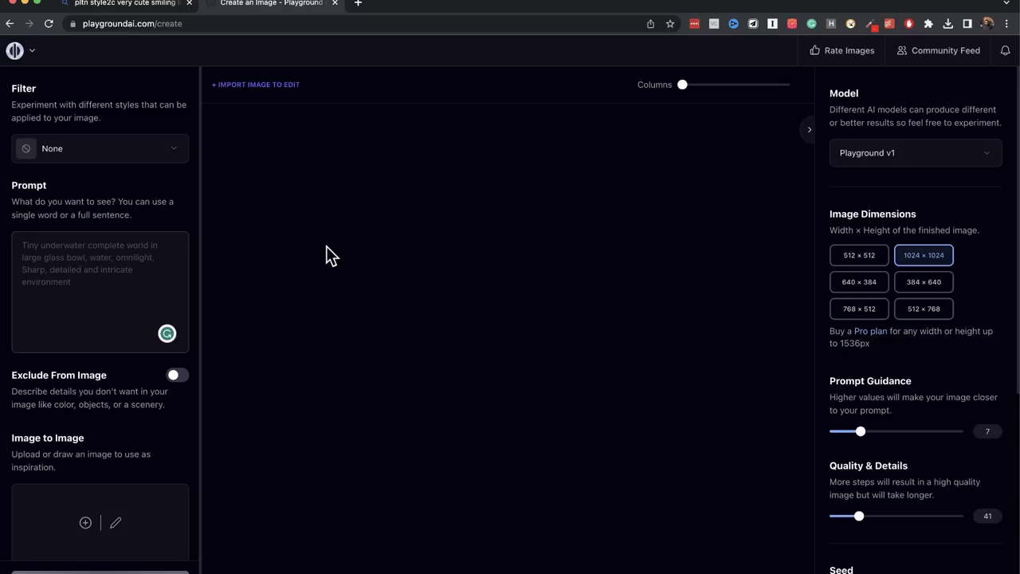
pyautogui.click(114, 152)
pyautogui.scroll(-2, 342, 349)
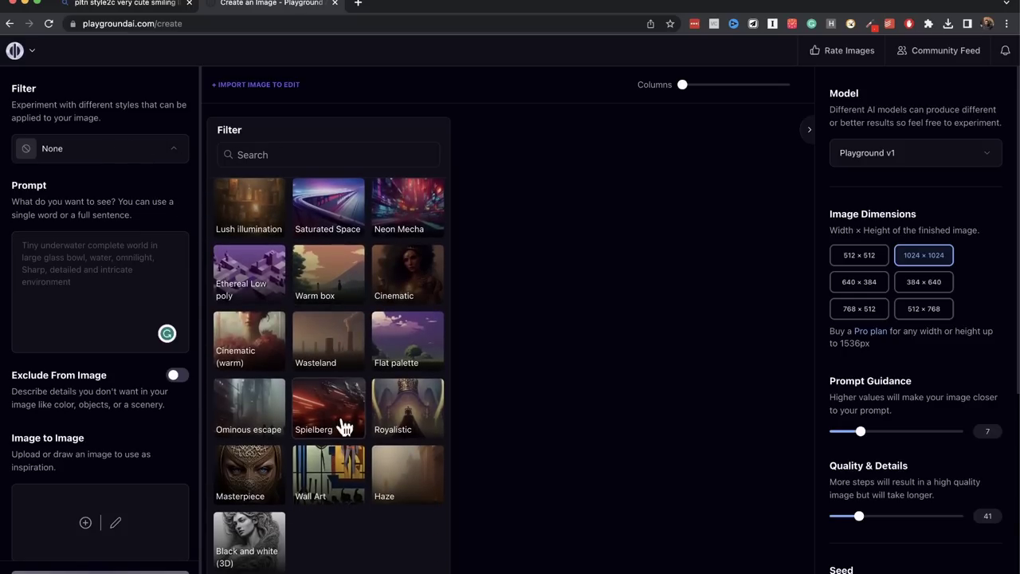
pyautogui.scroll(3, 344, 426)
pyautogui.click(138, 107)
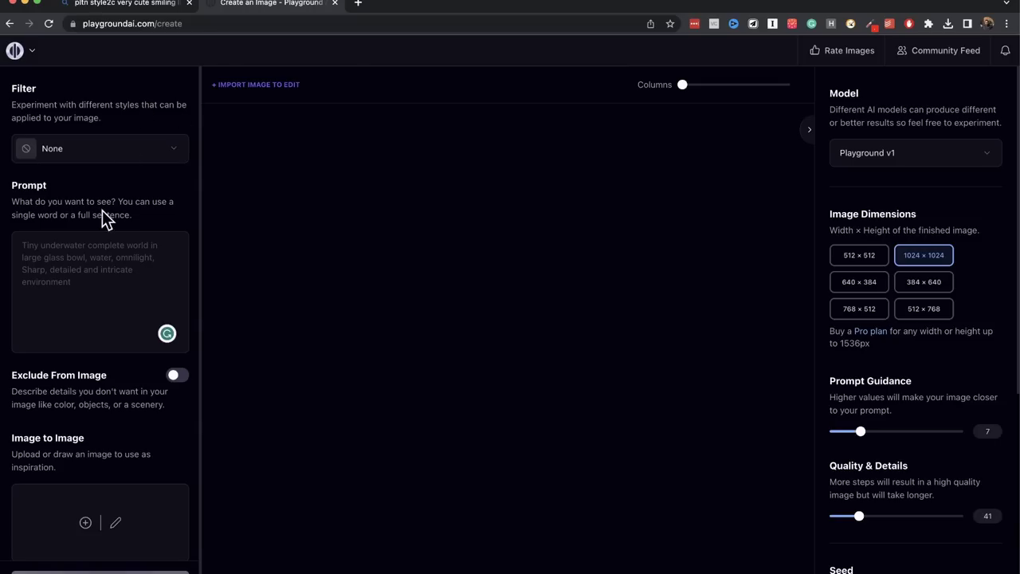
# - Generate image: "instaport style, realistic closeup young model portrait, heavily stoned look, heavy makeup, colorful hair, lace robe, black turtleneck, painted background, studio portrait, soft light, bokeh, painterly"
pyautogui.write('instaport style, realistic closeup young model portrait, heavily stoned look, heavy makeup, colorful hair, lace robe, black turtleneck, painted background, studio portrait, soft light, bokeh, painterly')
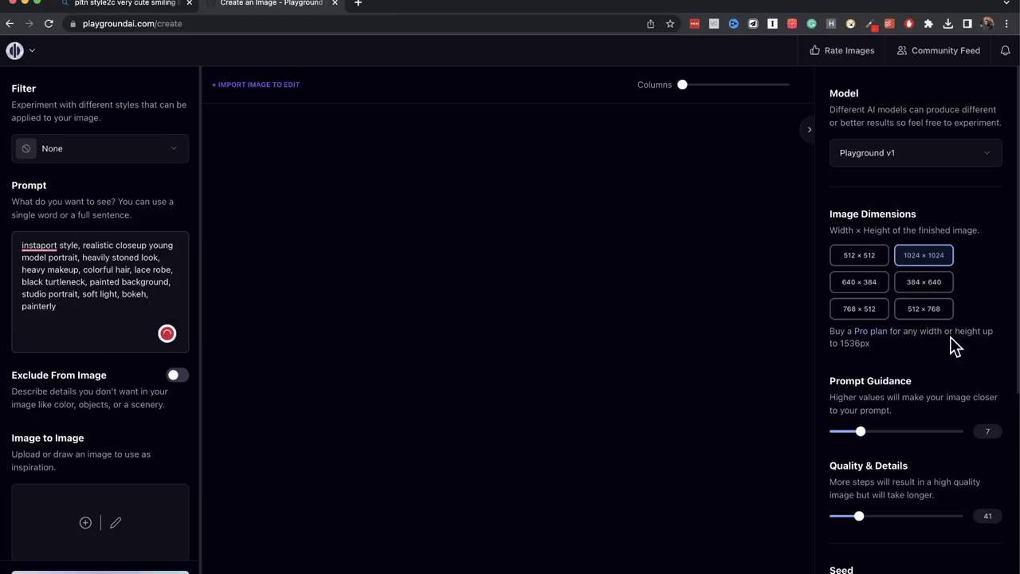
pyautogui.scroll(-1, 944, 358)
pyautogui.scroll(1, 845, 343)
pyautogui.scroll(-4, 929, 375)
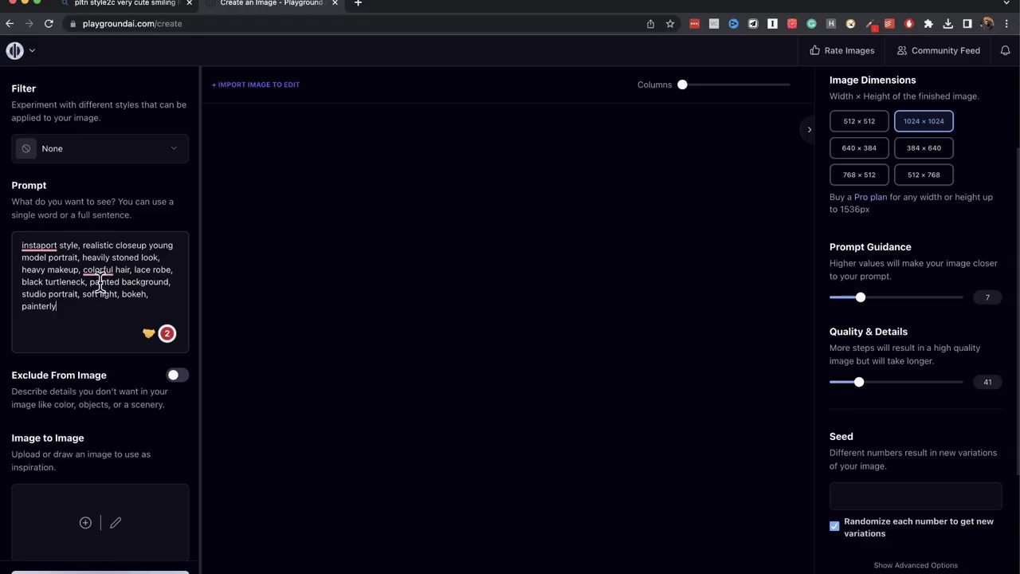
pyautogui.scroll(-5, 867, 395)
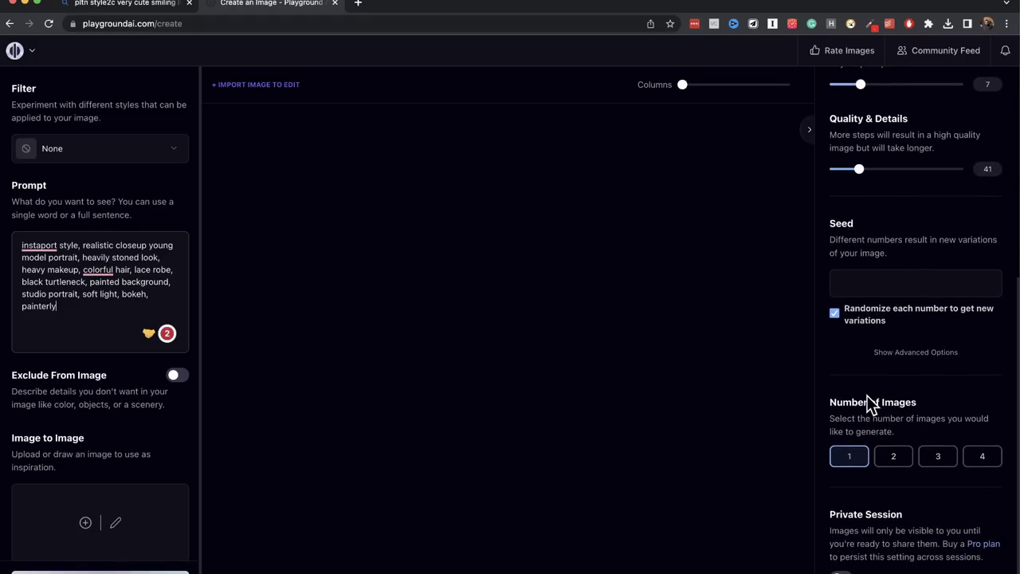
pyautogui.click(132, 558)
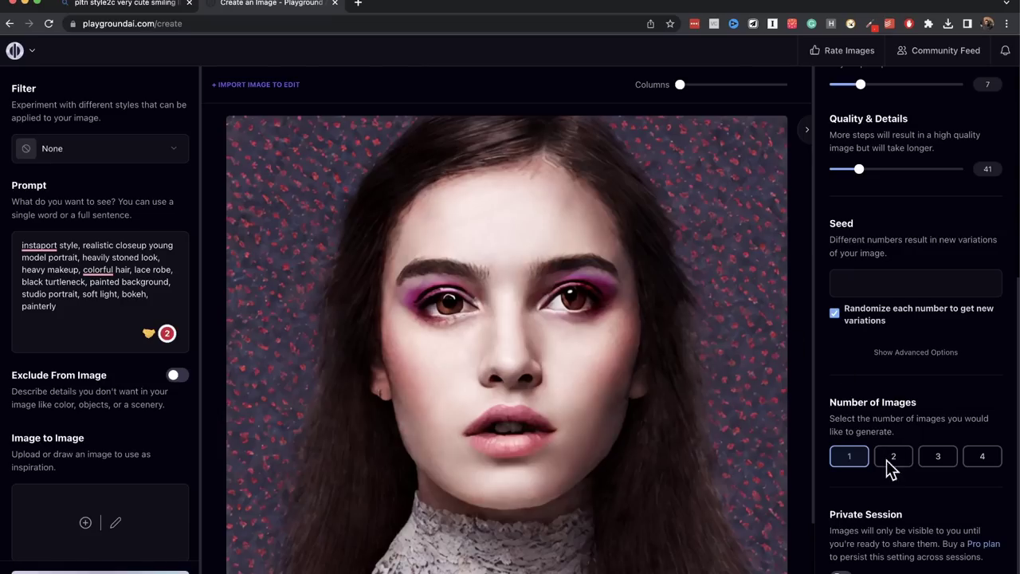
# - Upscale the generated portrait by 4x and download the upscaled image
pyautogui.moveTo(688, 399)
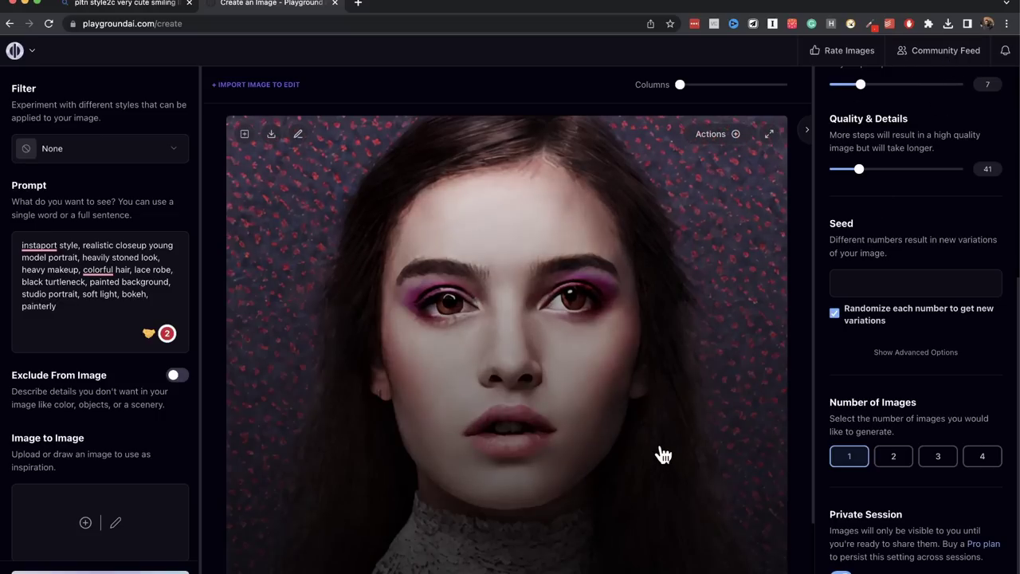
pyautogui.scroll(-2, 663, 454)
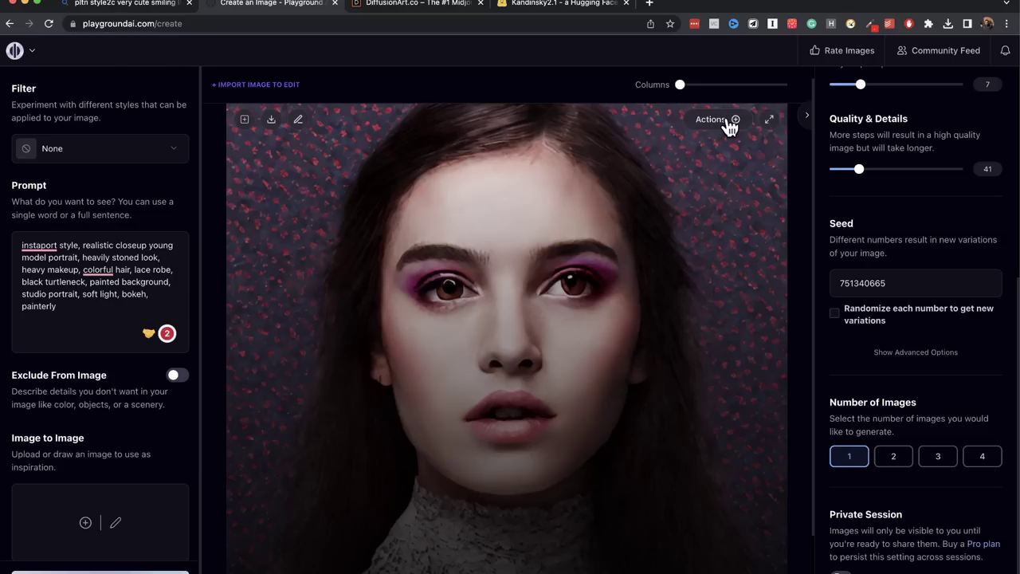
pyautogui.click(730, 120)
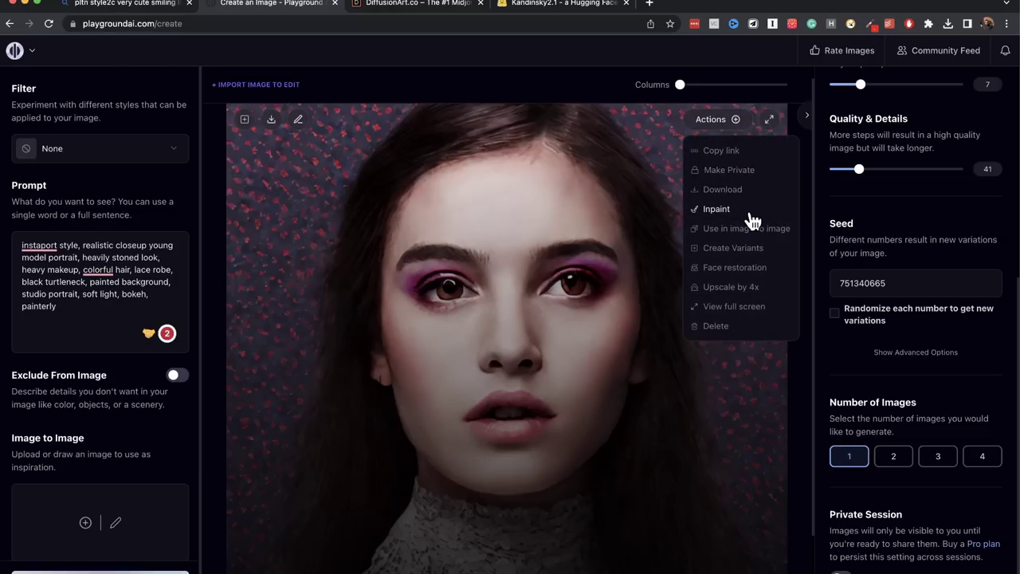
pyautogui.click(748, 287)
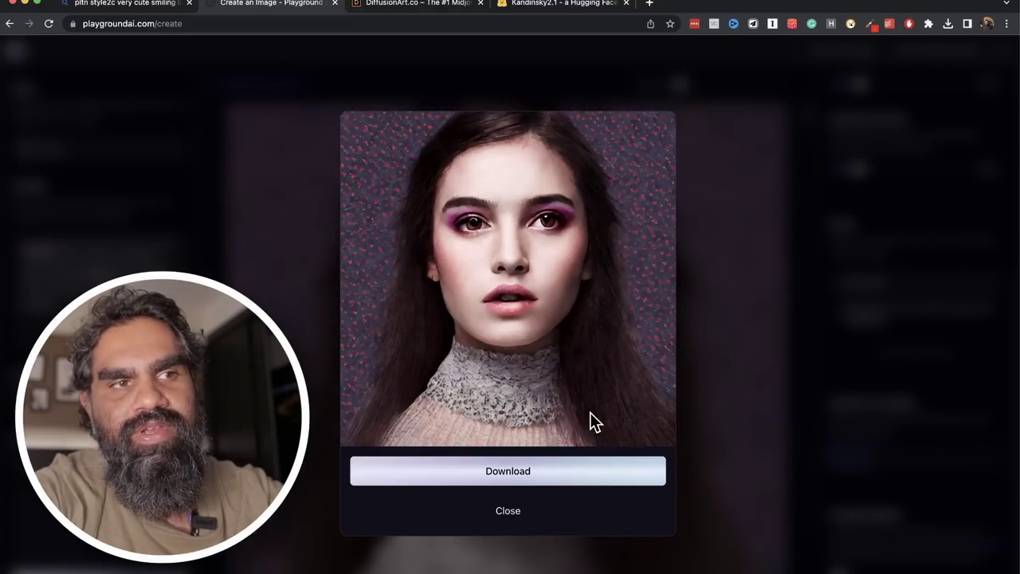
pyautogui.click(541, 471)
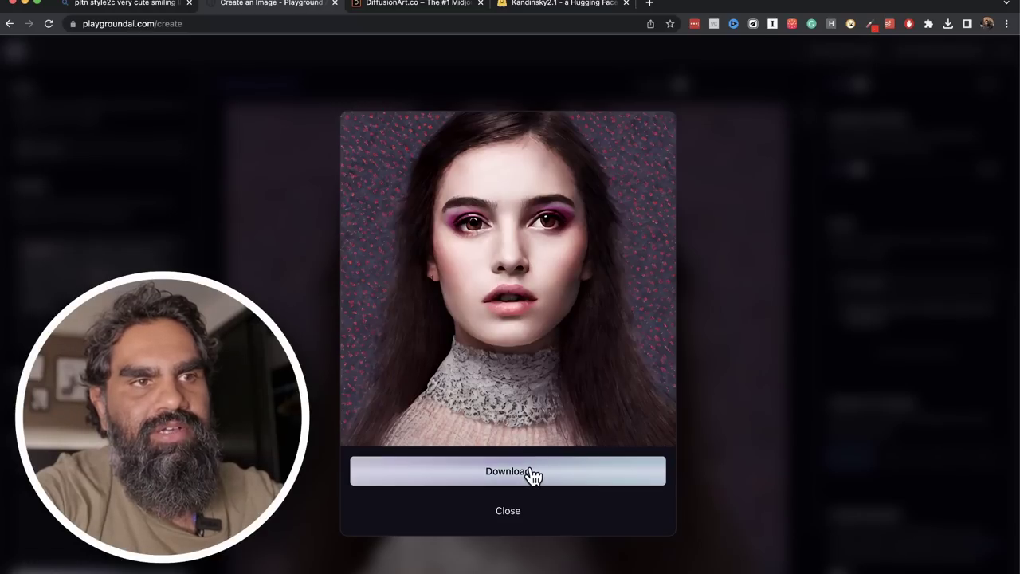
# - Switch to diffusionart.co and look through the models offered under Art Gen and Anime Gen
pyautogui.click(939, 50)
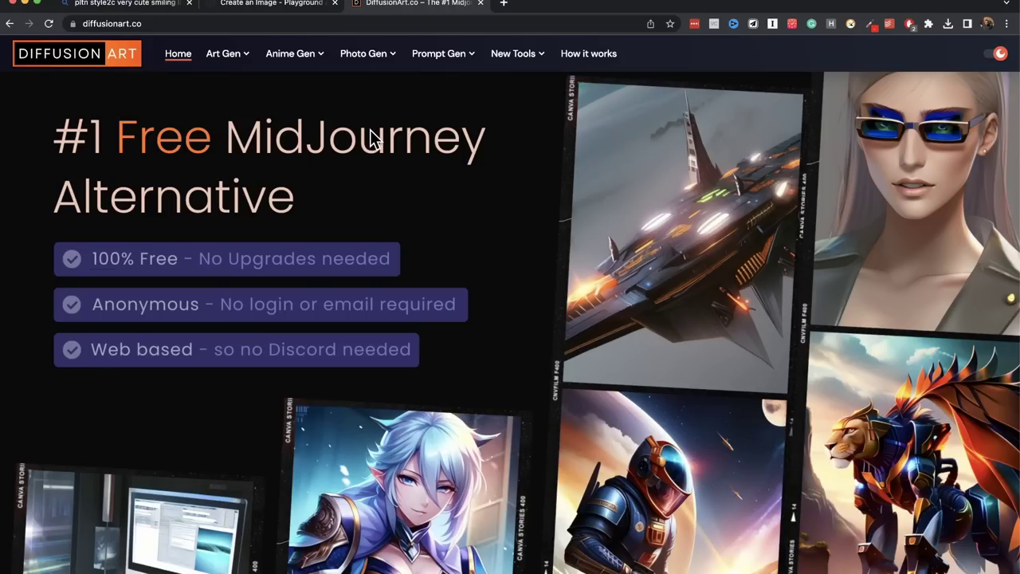
pyautogui.moveTo(243, 56)
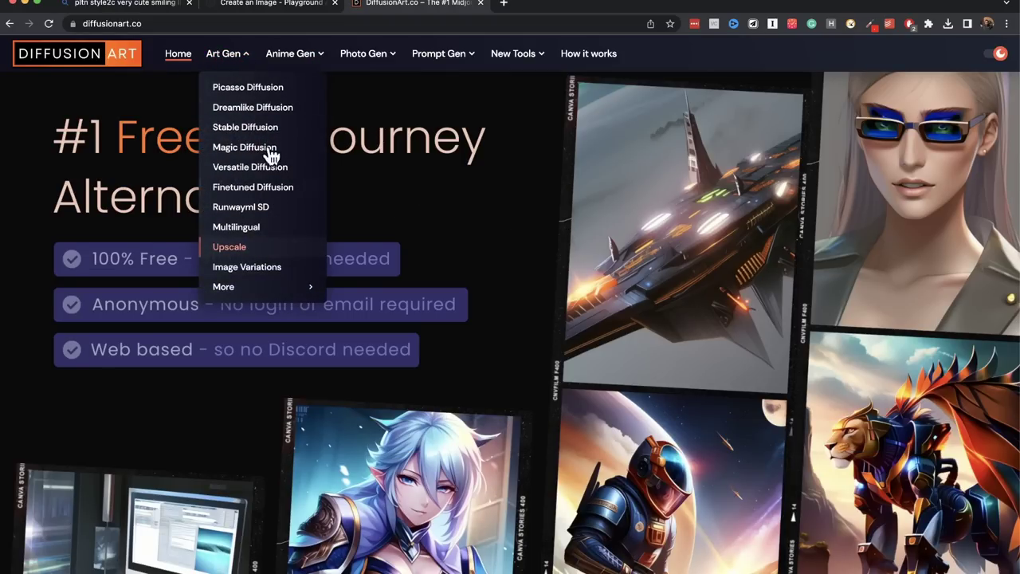
pyautogui.moveTo(294, 55)
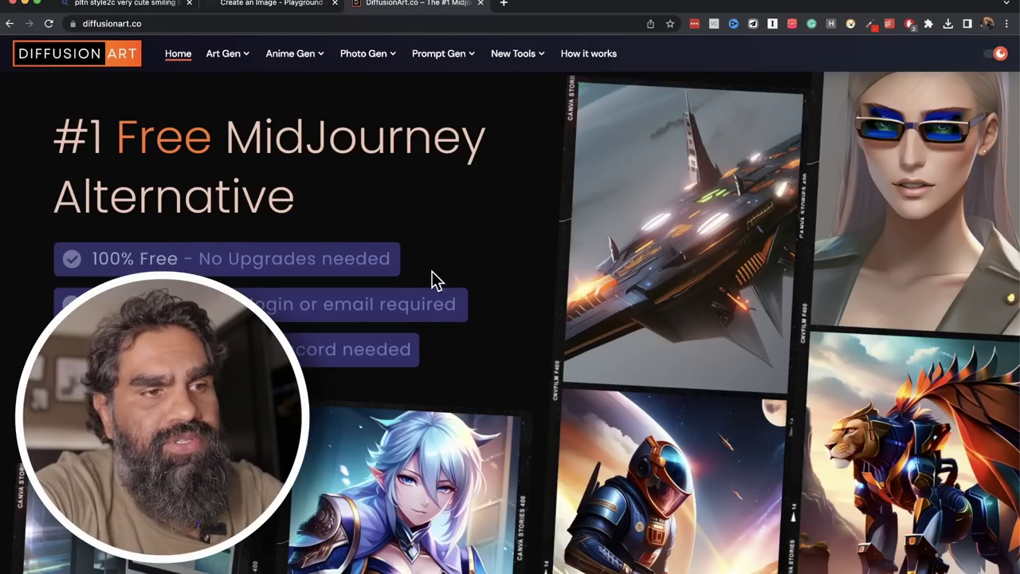
pyautogui.scroll(-5, 432, 279)
pyautogui.scroll(5, 458, 316)
pyautogui.moveTo(224, 53)
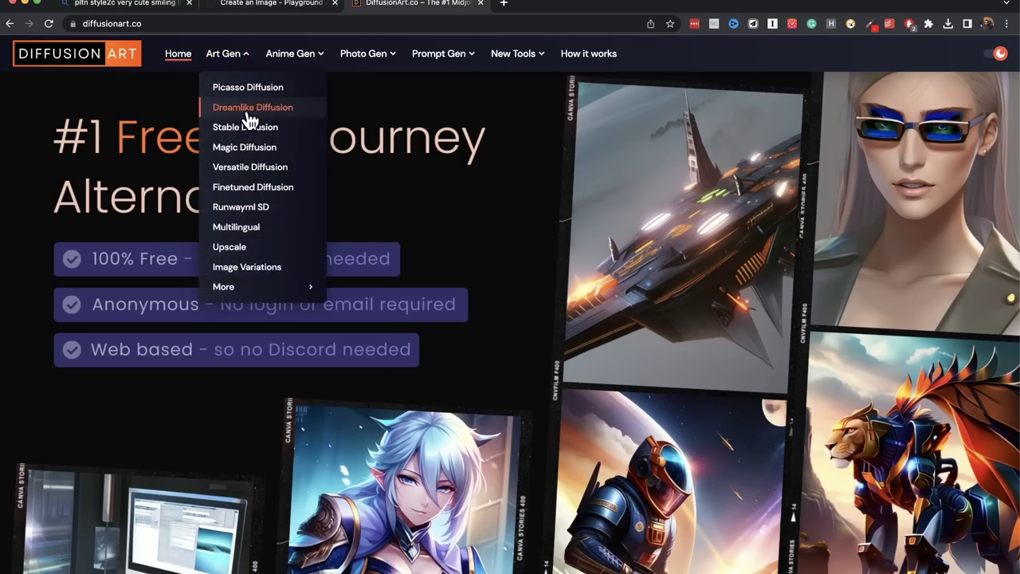
pyautogui.moveTo(303, 54)
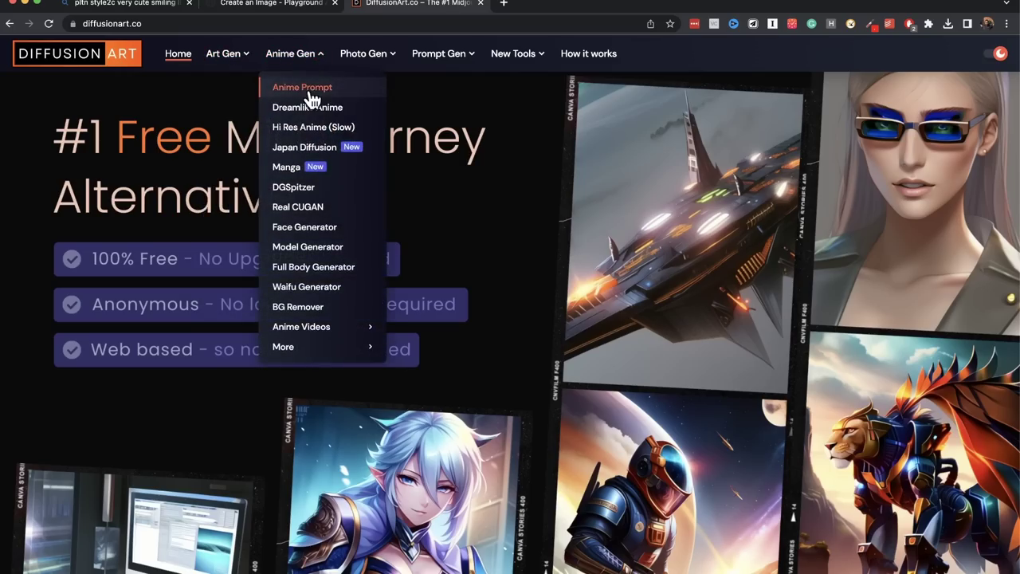
# - Examine the DiffusionArt home page, from its description and tool kits to the tools in DiffusionArt mini
pyautogui.scroll(-5, 505, 231)
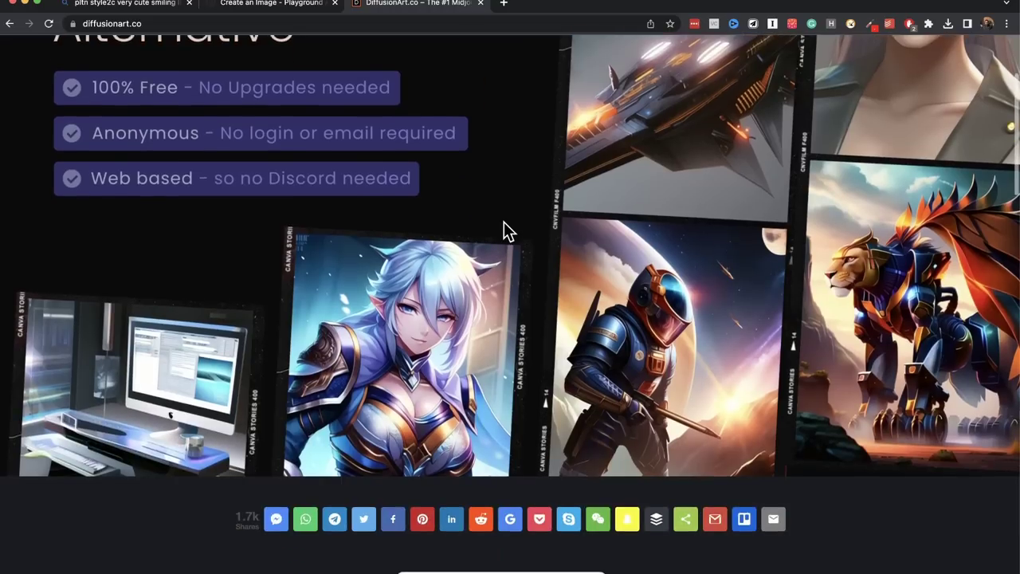
pyautogui.scroll(-5, 466, 283)
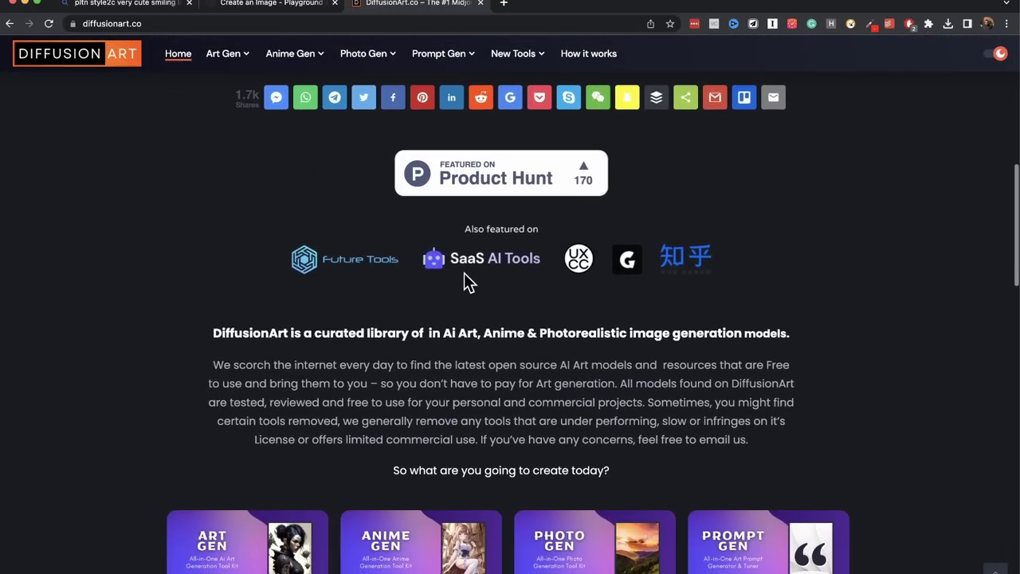
pyautogui.scroll(-4, 464, 272)
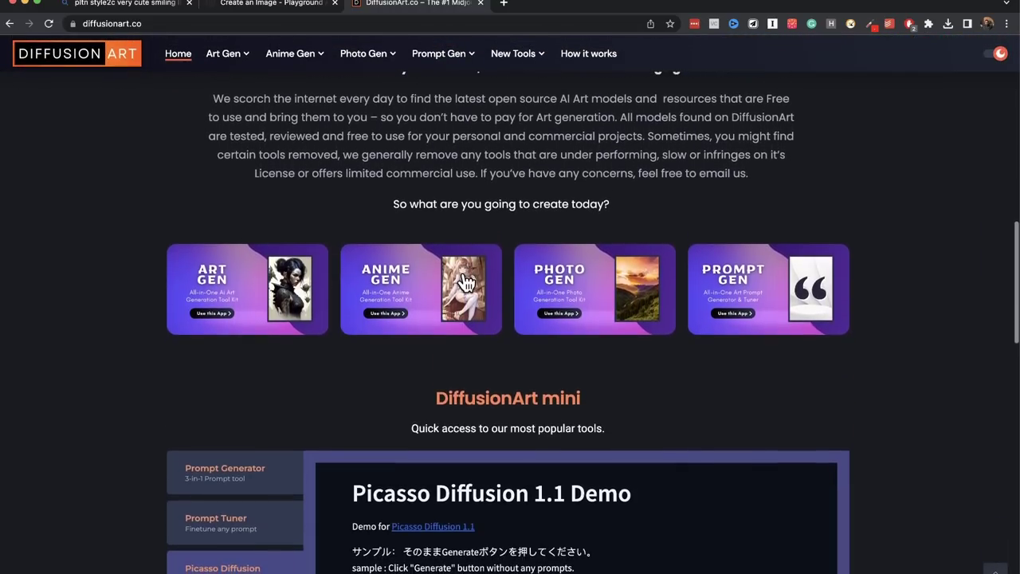
pyautogui.scroll(8, 464, 272)
pyautogui.scroll(-4, 465, 280)
pyautogui.scroll(-8, 466, 283)
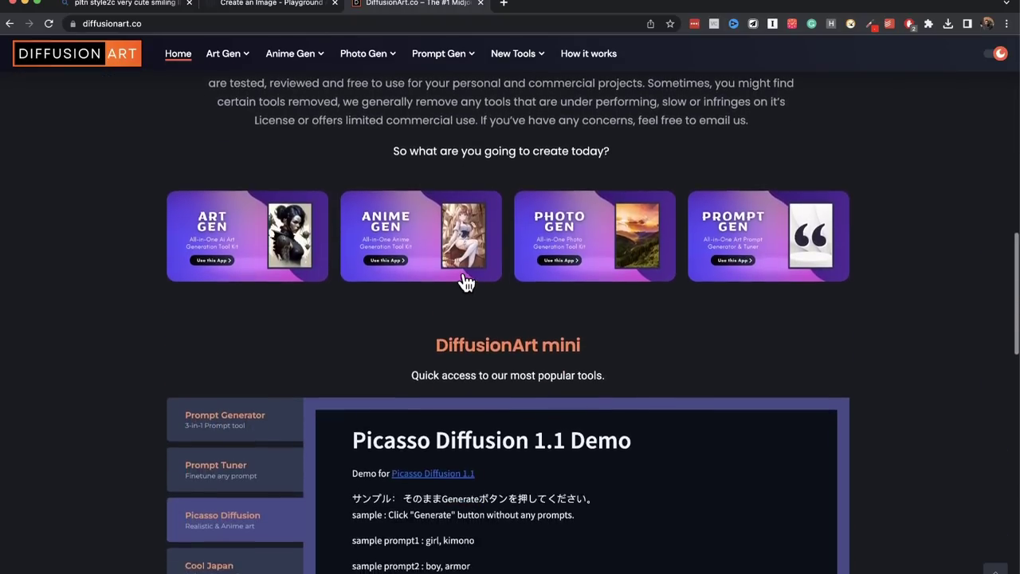
pyautogui.scroll(-1, 255, 221)
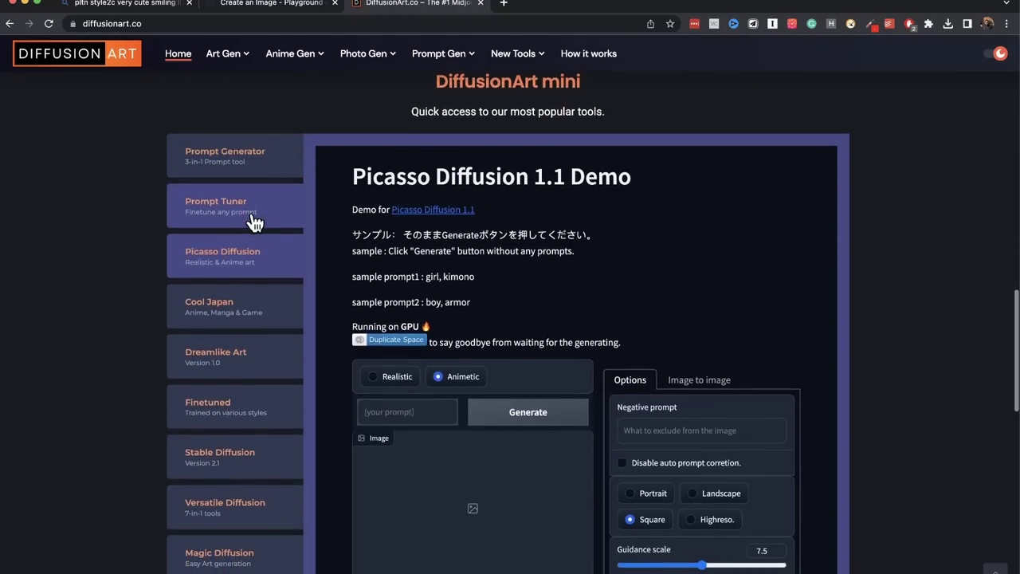
pyautogui.scroll(1, 199, 192)
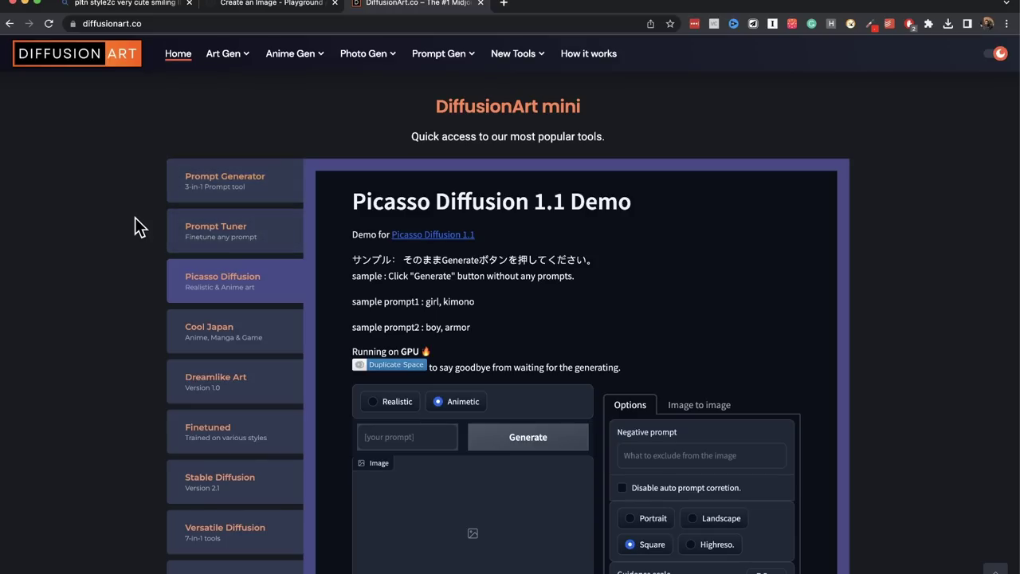
# - Generate Stable Diffusion prompts from the initial text "a gorgeous woman" with DiffusionArt mini's Prompt Generator
pyautogui.click(251, 186)
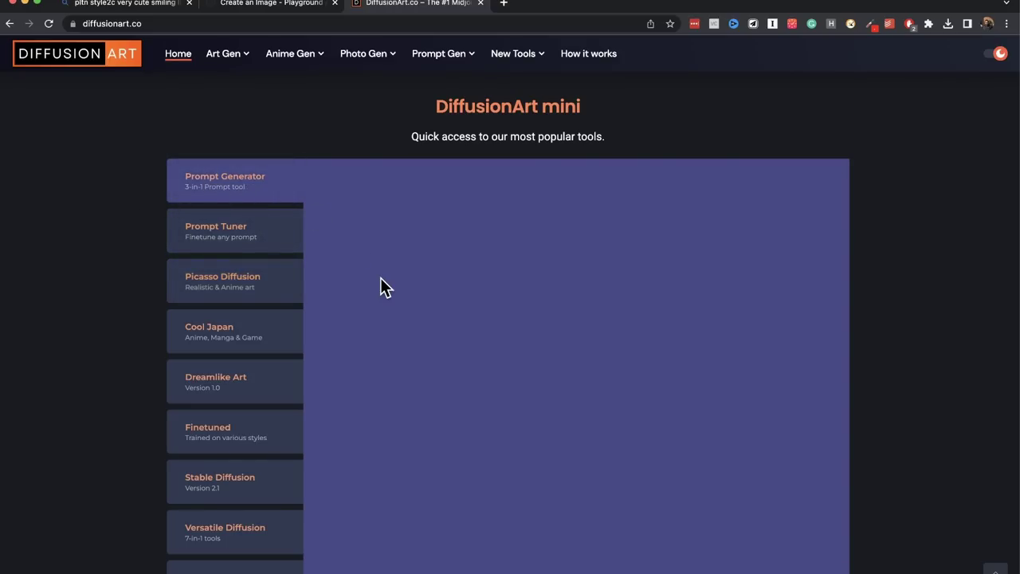
pyautogui.scroll(-1, 381, 279)
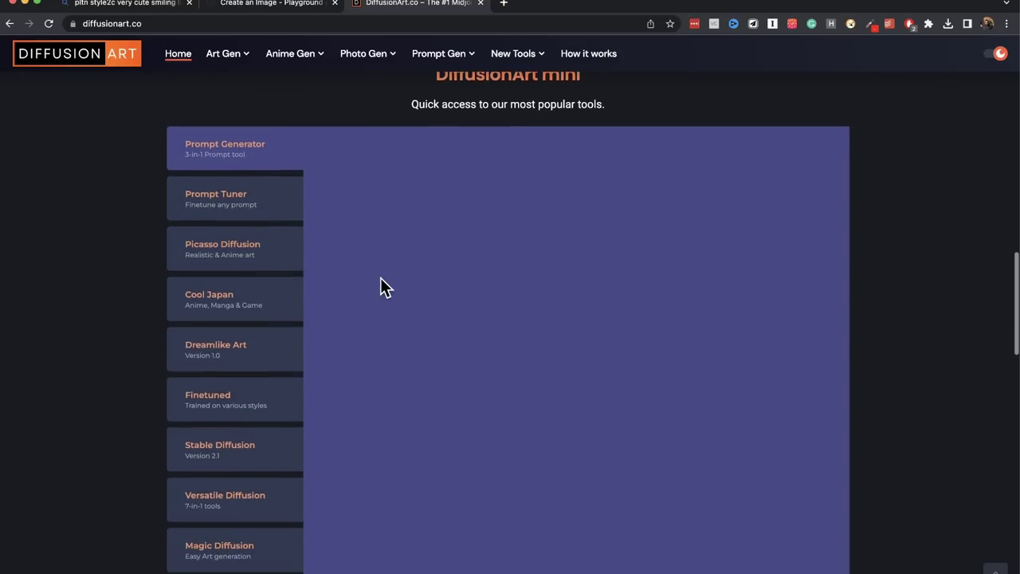
pyautogui.click(253, 171)
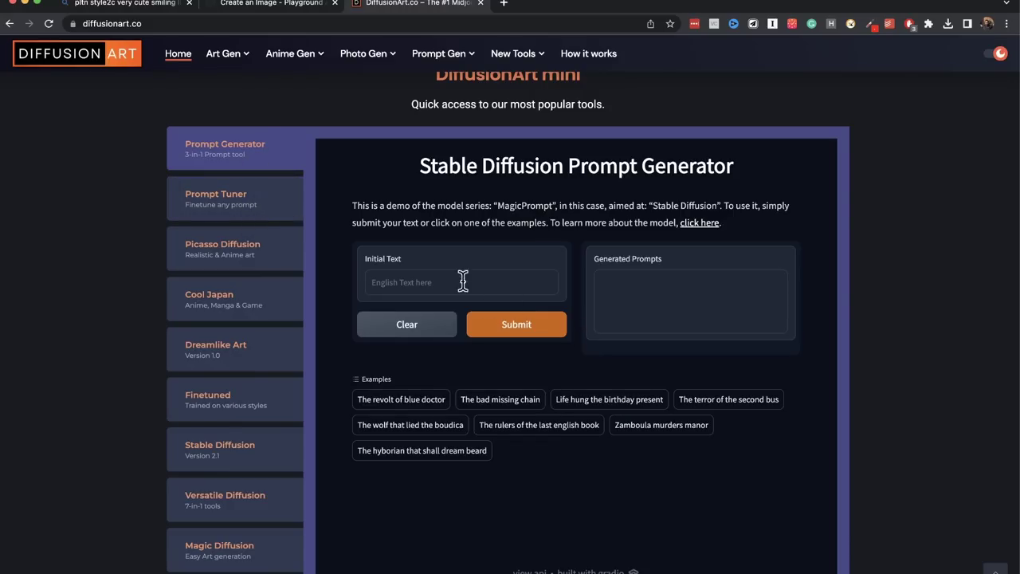
pyautogui.write('a gorgeous woman')
pyautogui.click(533, 328)
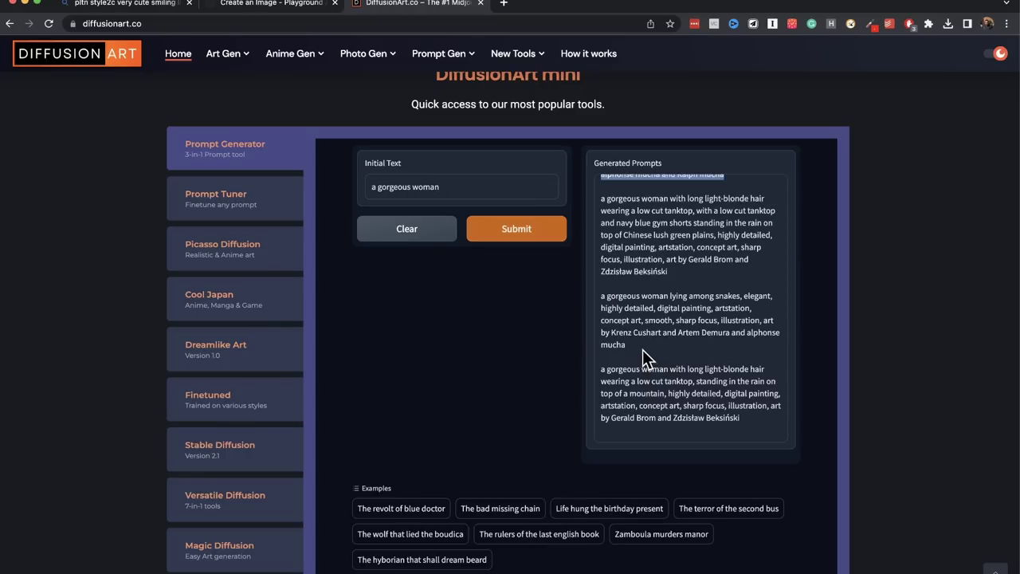
# - Copy the generated prompt "a gorgeous woman lying among snakes..." into the Prompt Tuner's Simple Tuner, submit it and review the tuned prompts
pyautogui.moveTo(642, 349); pyautogui.dragTo(592, 288)
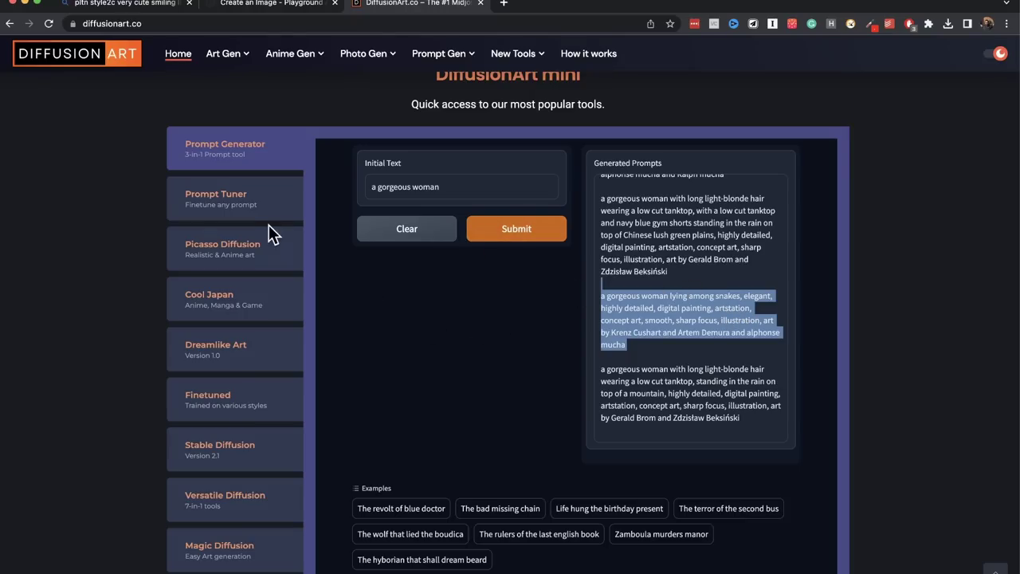
pyautogui.click(249, 210)
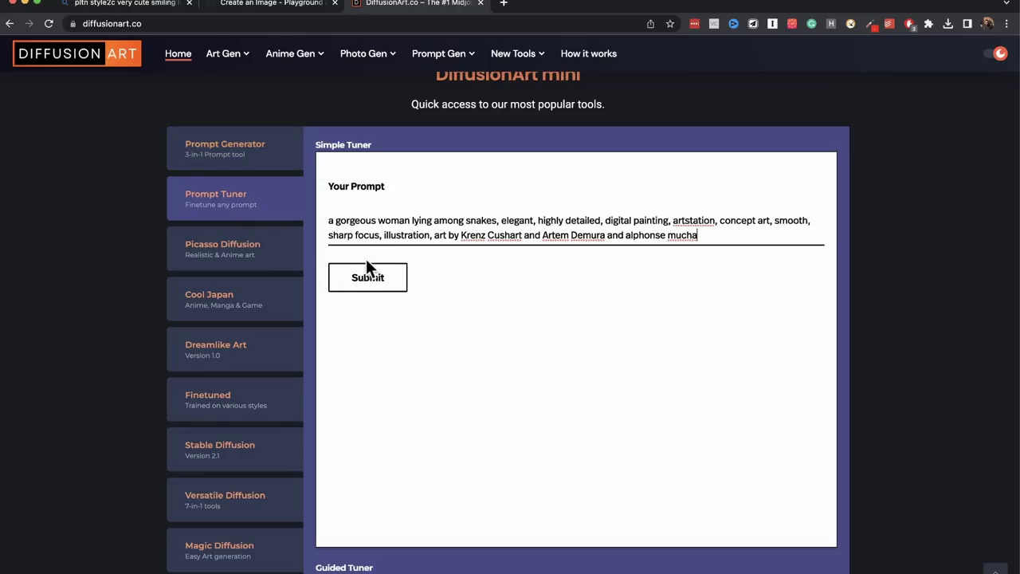
pyautogui.click(376, 278)
pyautogui.click(263, 270)
pyautogui.click(263, 218)
pyautogui.scroll(-3, 434, 331)
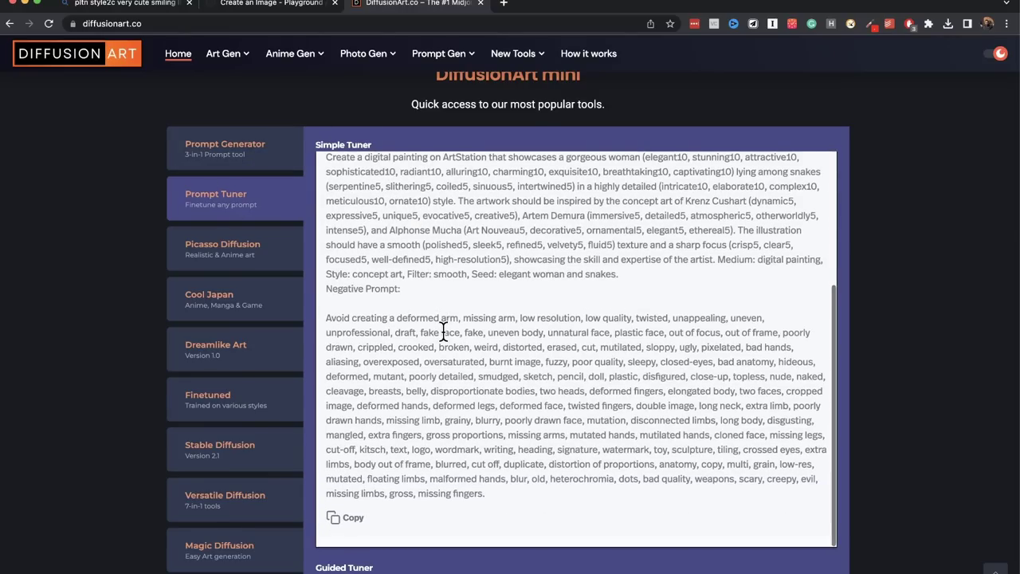
pyautogui.scroll(3, 407, 297)
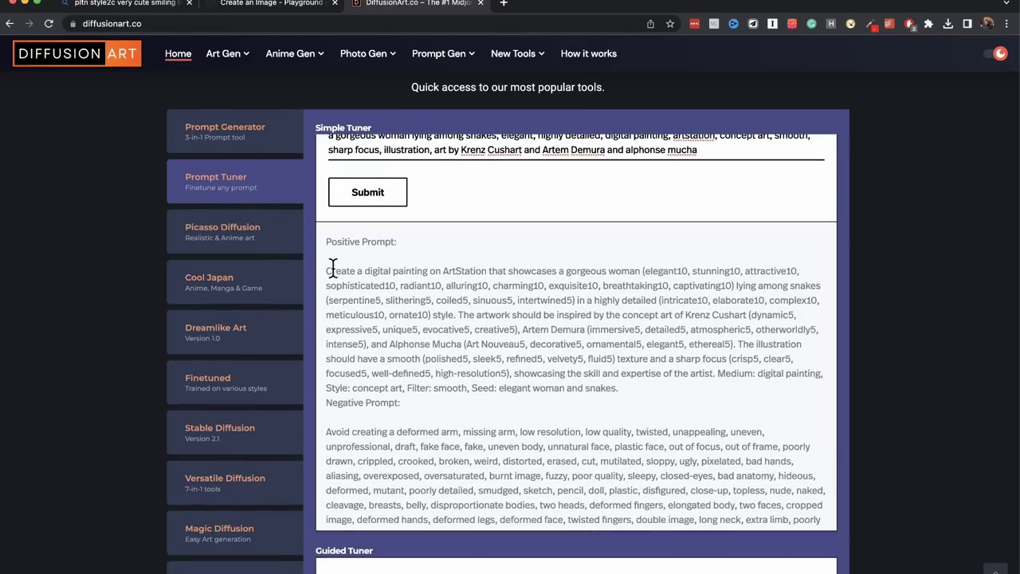
# - Copy the tuned positive prompt, starting "Create a digital painting on ArtStation", into Picasso Diffusion's prompt
pyautogui.moveTo(325, 270); pyautogui.dragTo(630, 396)
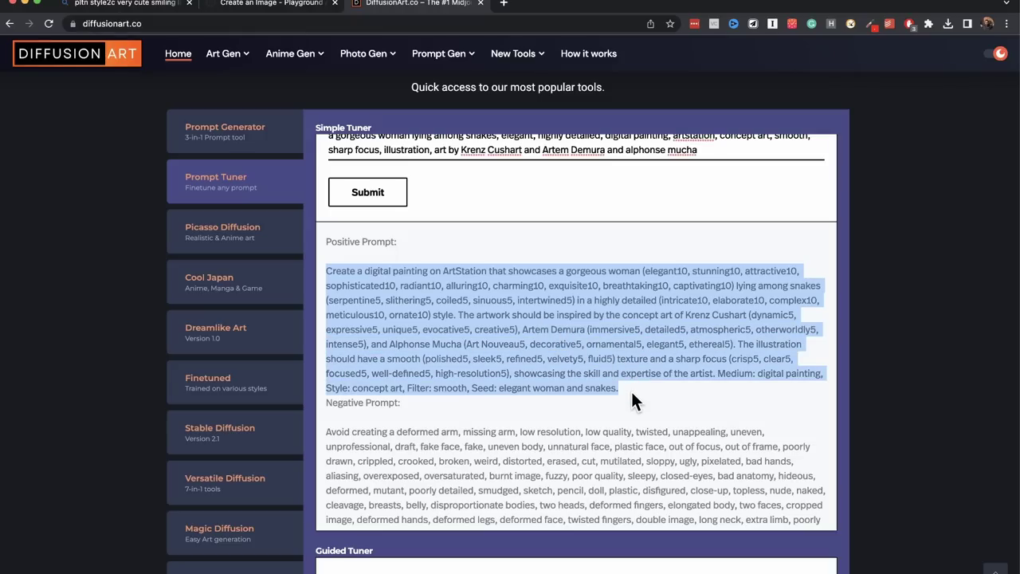
pyautogui.click(244, 243)
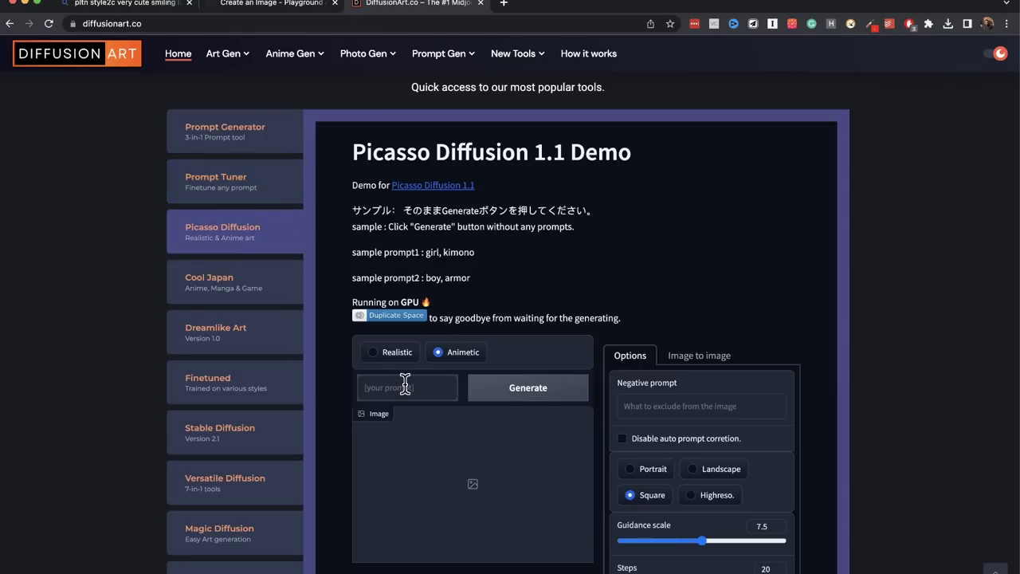
pyautogui.click(405, 388)
pyautogui.press('super+v')
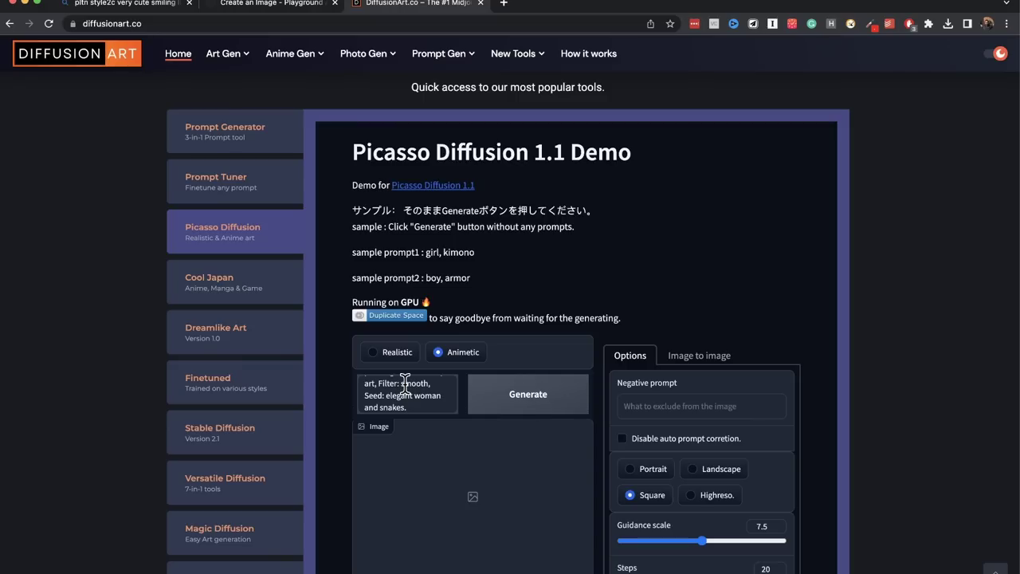
# - Copy the tuned negative prompt, starting "Avoid creating a deformed arm", into Picasso Diffusion's negative prompt
pyautogui.click(233, 188)
pyautogui.moveTo(326, 431); pyautogui.dragTo(446, 532)
pyautogui.click(248, 230)
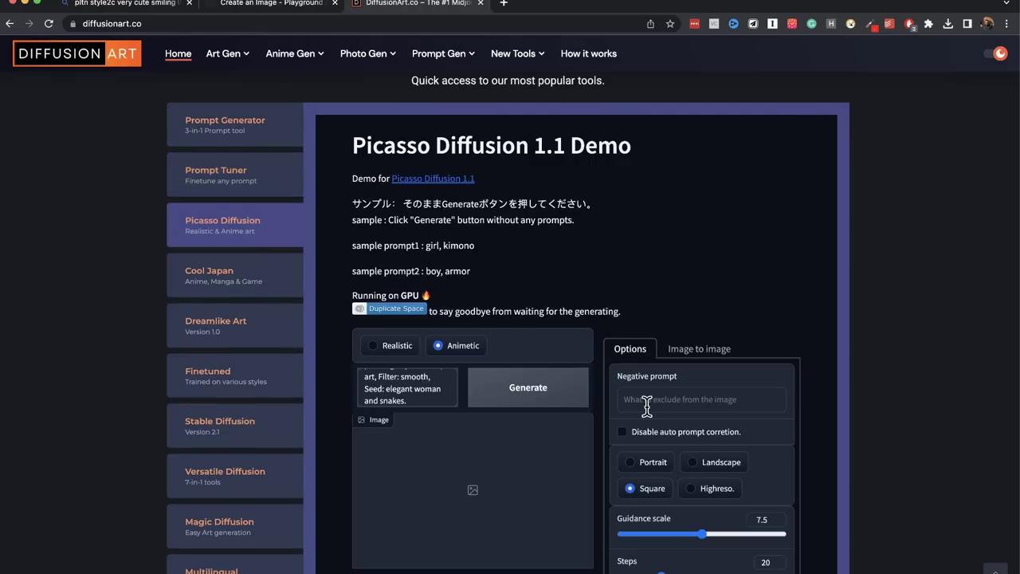
pyautogui.click(646, 405)
pyautogui.press('super+v')
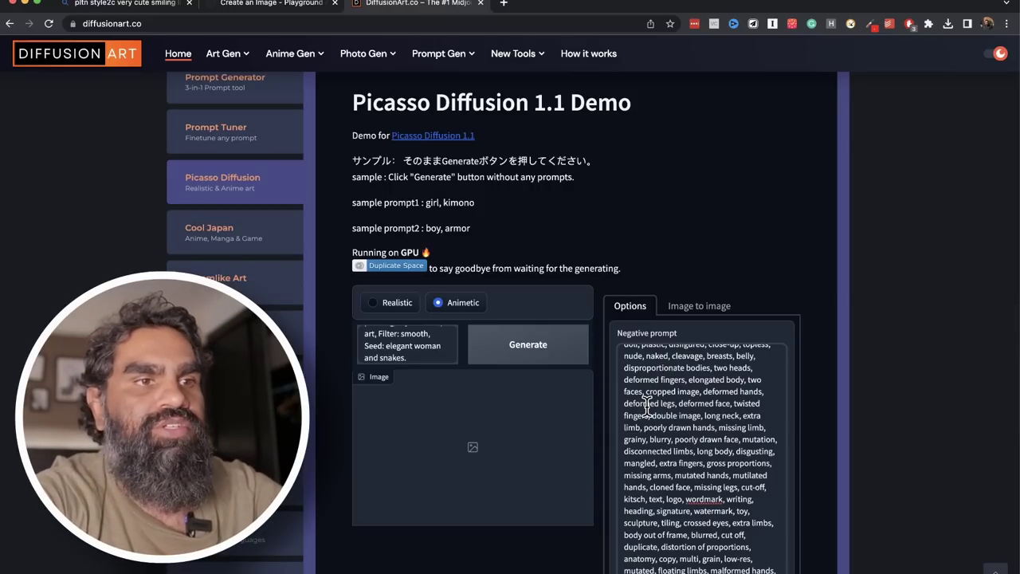
# - Generate the Animetic image in Picasso Diffusion from the entered prompts and view it
pyautogui.click(541, 343)
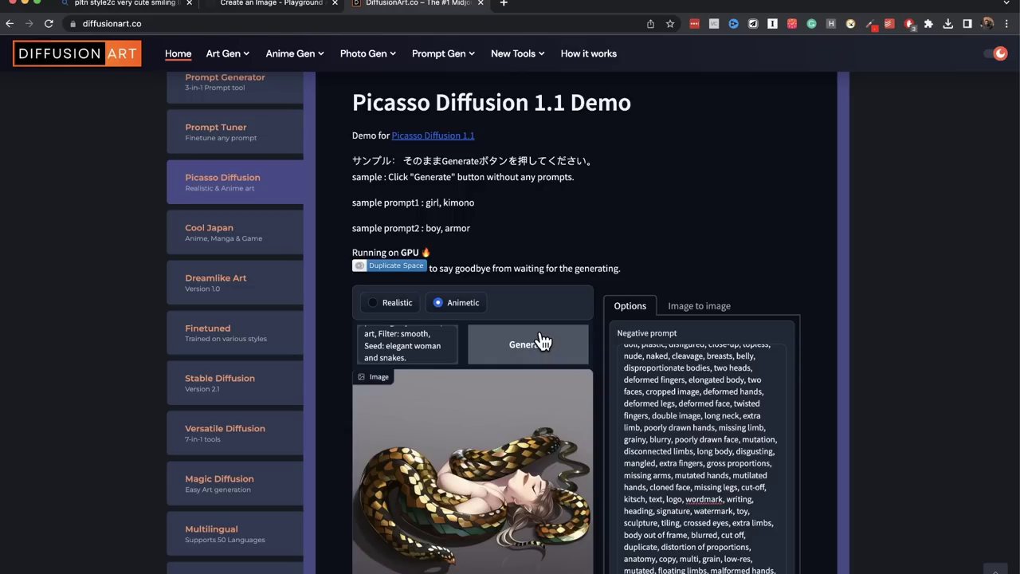
pyautogui.scroll(-2, 542, 341)
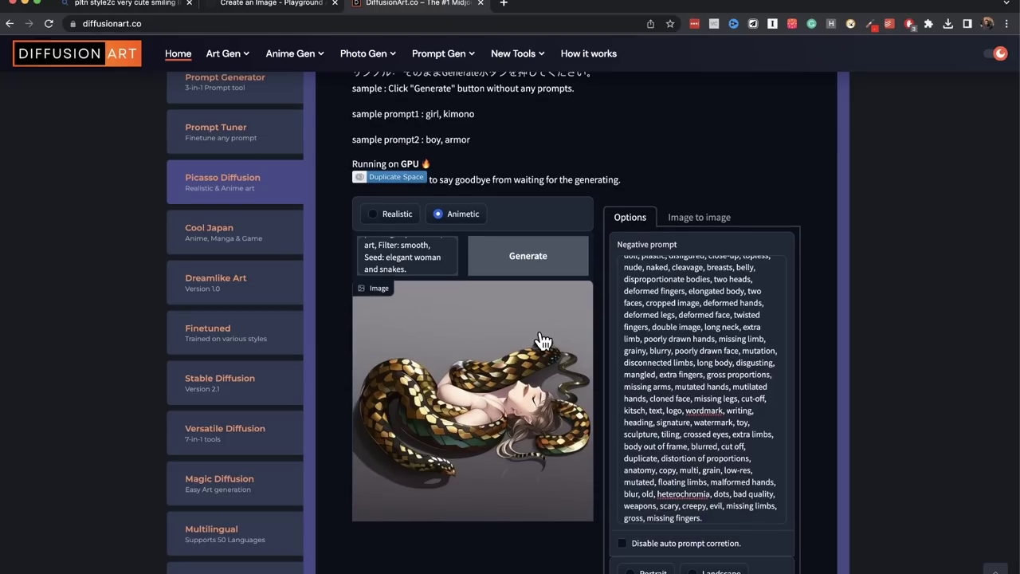
pyautogui.scroll(-1, 523, 391)
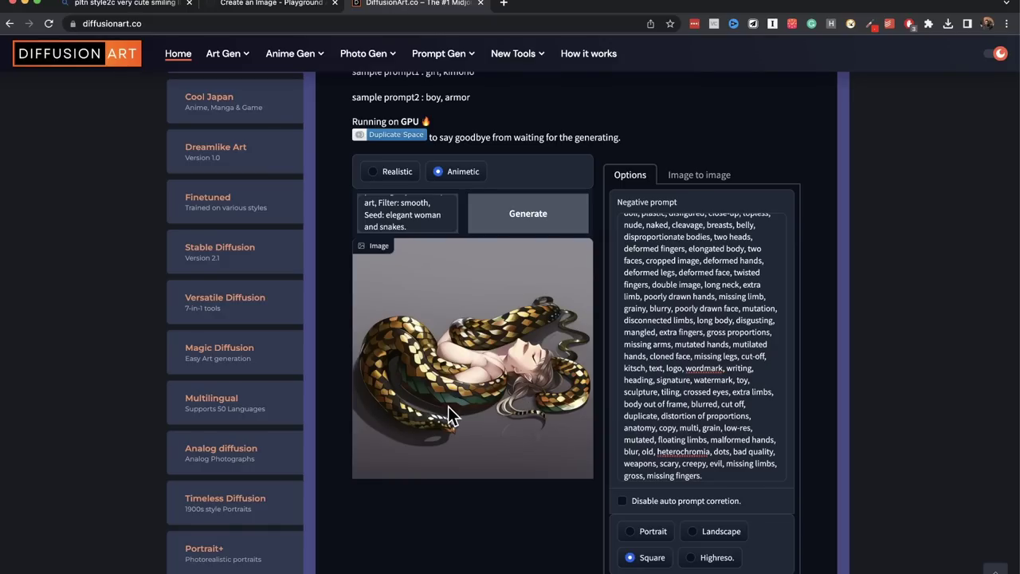
# - Open Stable Diffusion 2.1 in DiffusionArt mini and generate an image from the same tuned positive and negative prompts
pyautogui.click(236, 265)
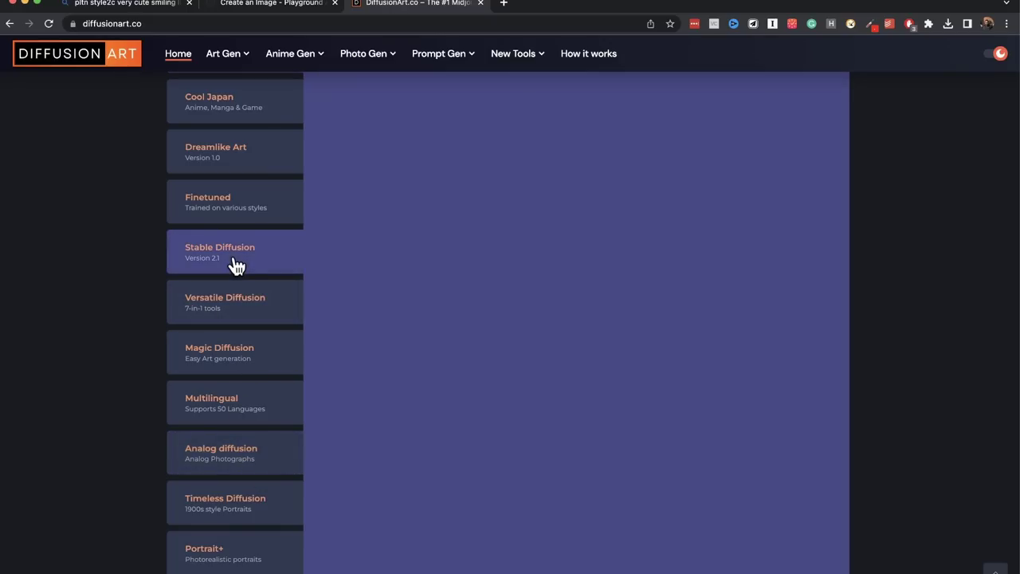
pyautogui.scroll(5, 314, 302)
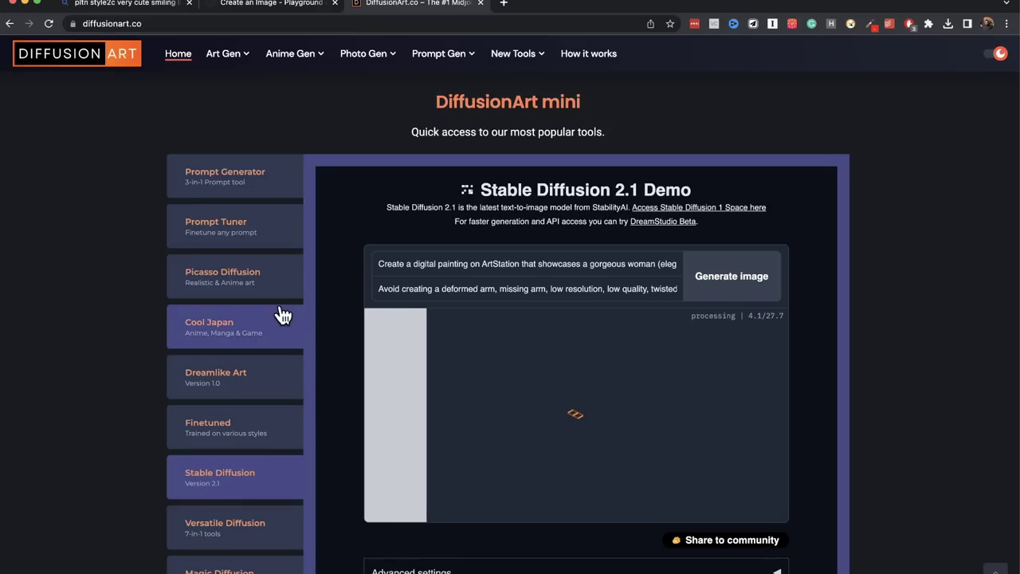
pyautogui.scroll(-4, 271, 352)
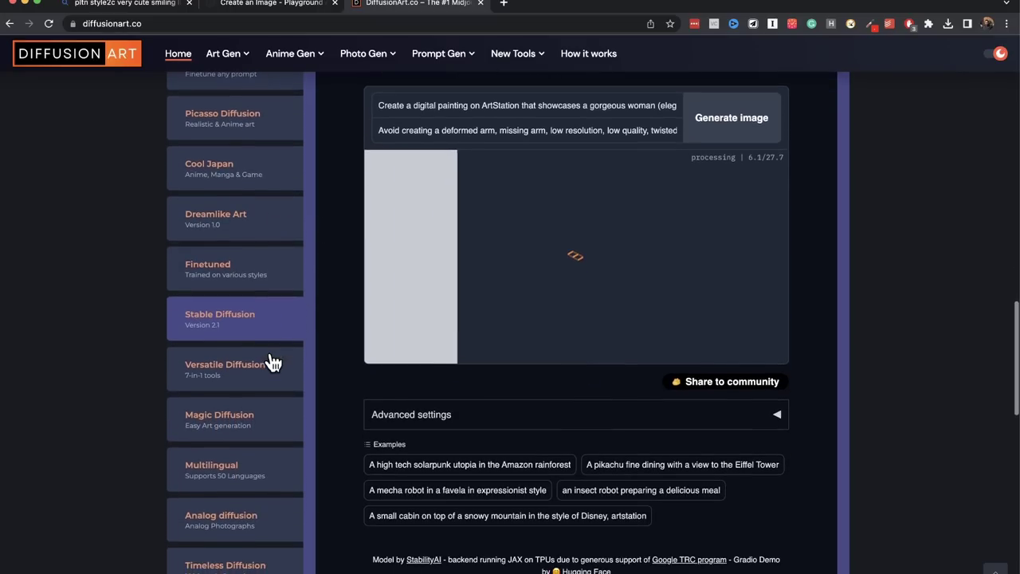
# - Look over the images Stable Diffusion 2.1 generated from the tuned prompts
pyautogui.scroll(2, 130, 303)
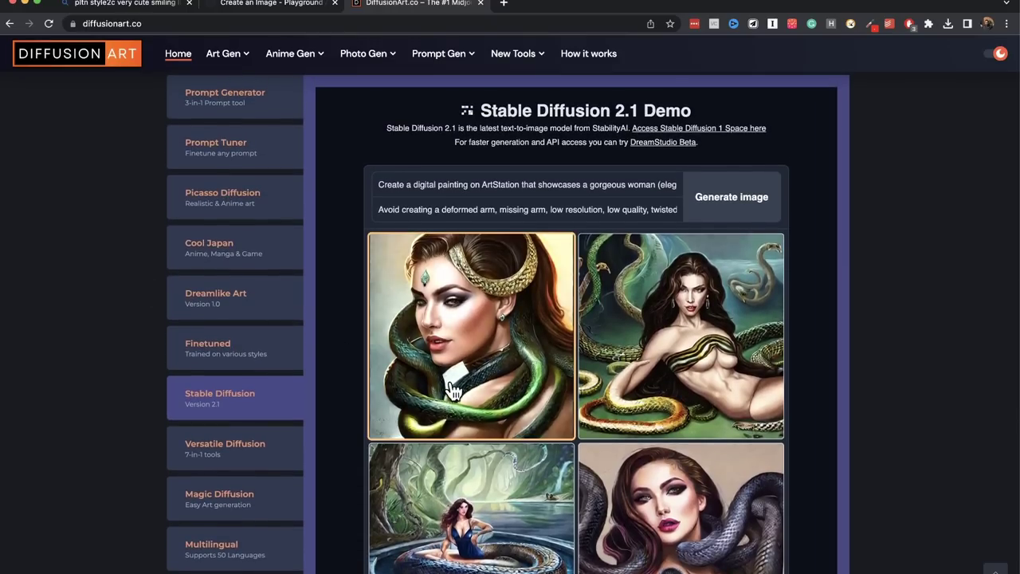
pyautogui.scroll(-3, 451, 391)
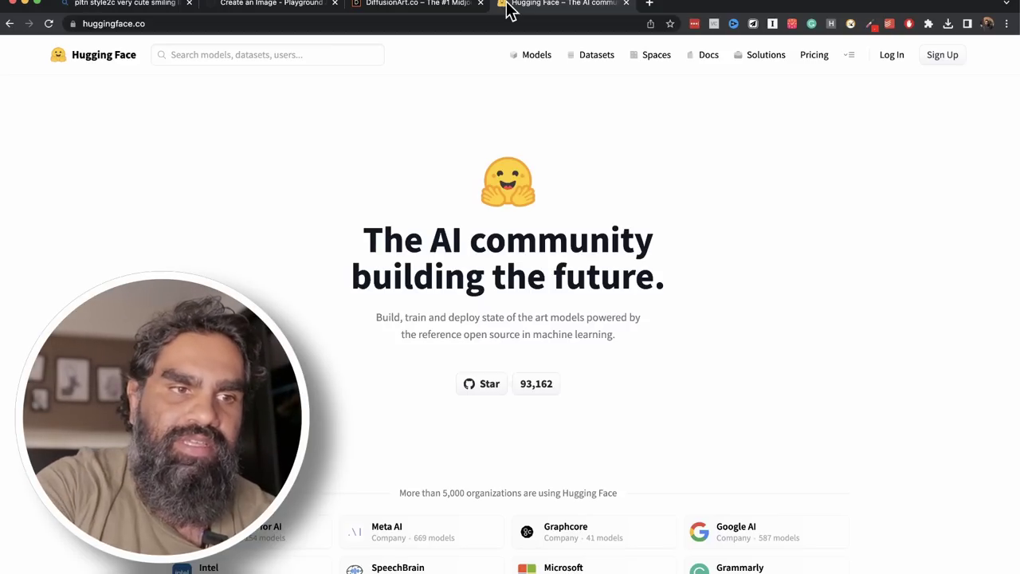
# - Look through the Hugging Face homepage and open its collection of Spaces
pyautogui.scroll(-3, 580, 518)
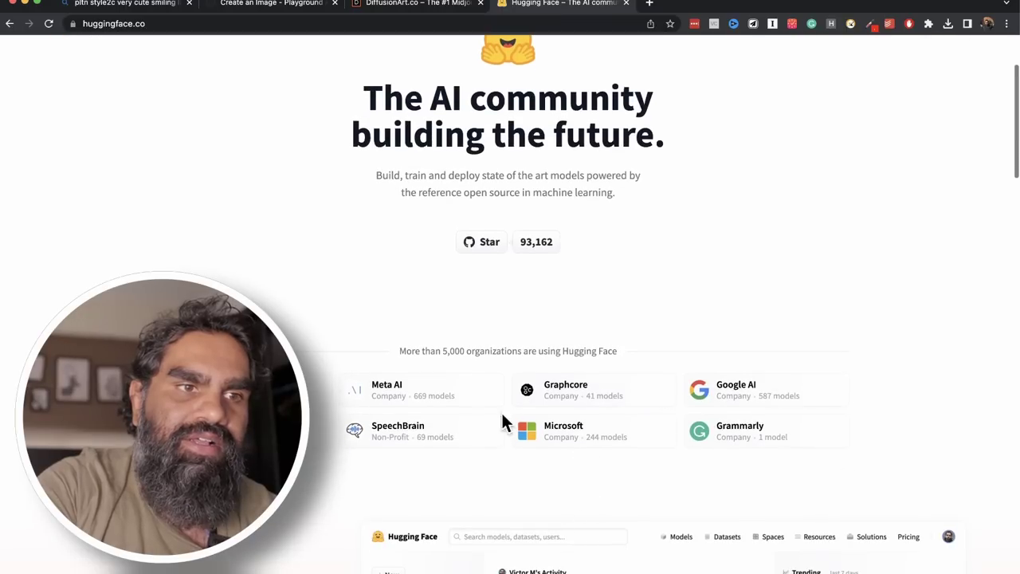
pyautogui.scroll(-7, 538, 494)
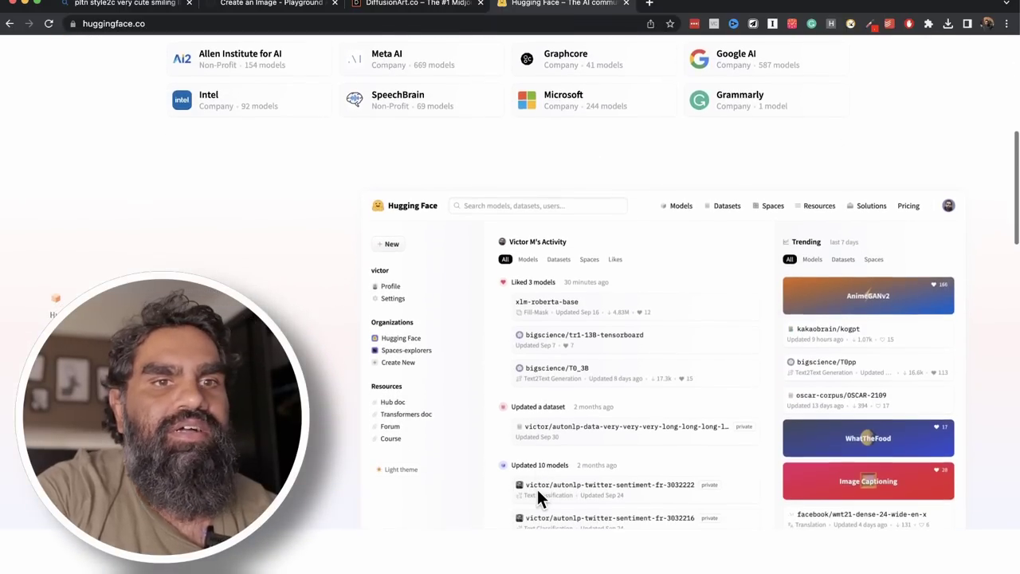
pyautogui.scroll(10, 536, 487)
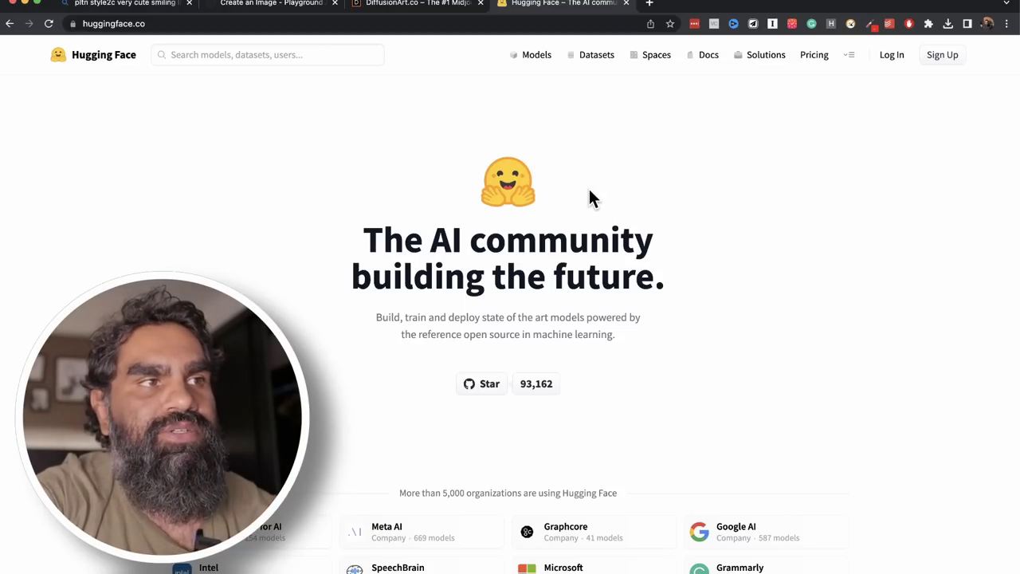
pyautogui.click(655, 57)
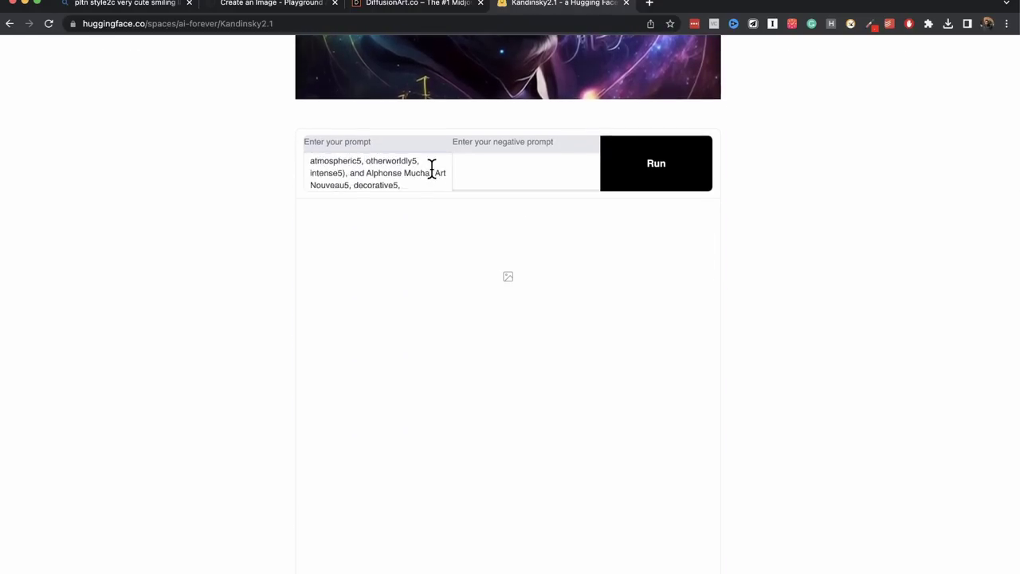
# - Copy the tuned negative prompt, starting "Avoid creating a deformed arm", from DiffusionArt's Prompt Tuner into Kandinsky2.1's negative prompt on Hugging Face
pyautogui.scroll(-1, 408, 167)
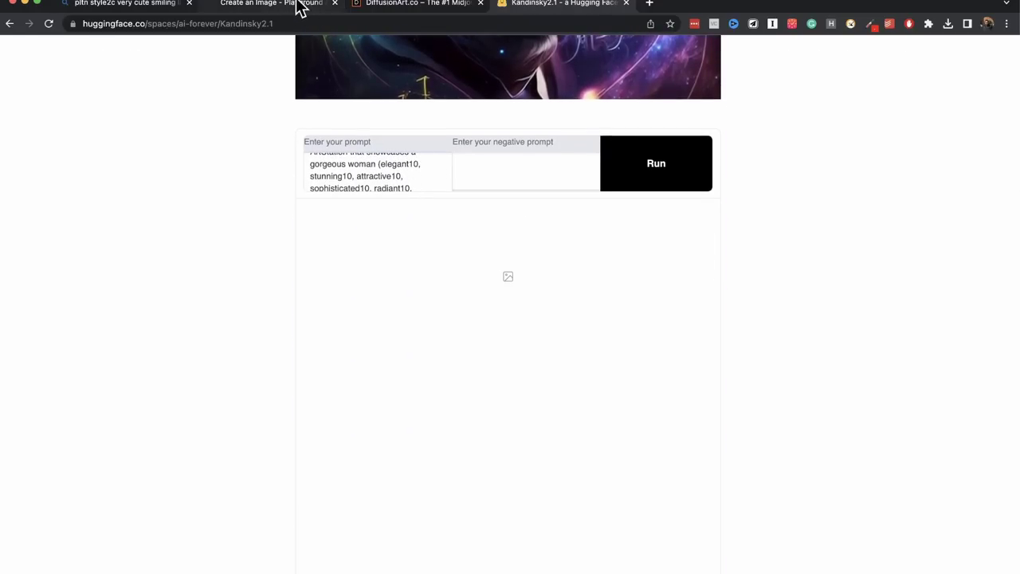
pyautogui.click(381, 6)
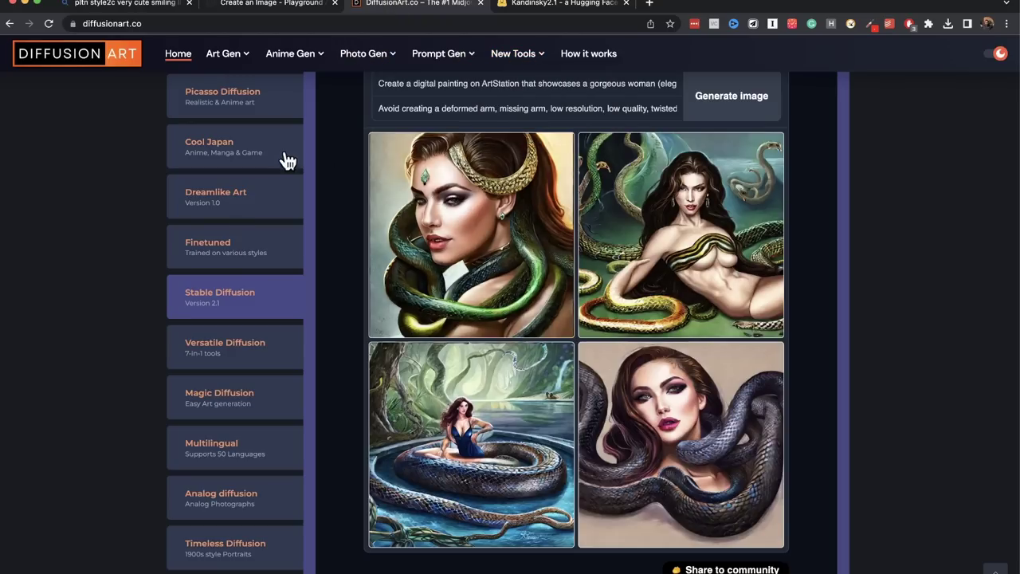
pyautogui.scroll(2, 246, 158)
pyautogui.click(237, 119)
pyautogui.tripleClick(524, 326)
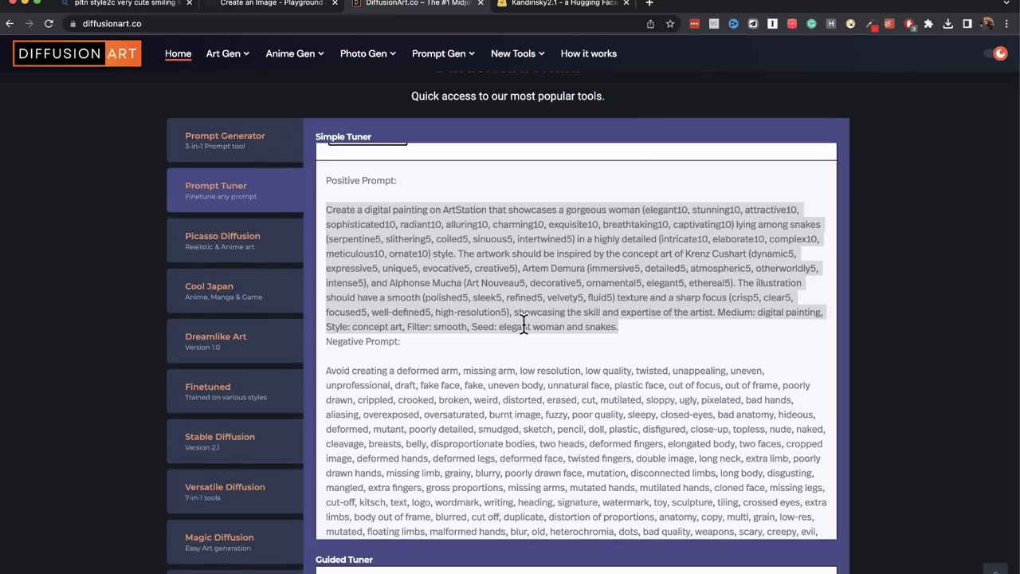
pyautogui.tripleClick(489, 398)
pyautogui.press('super+c')
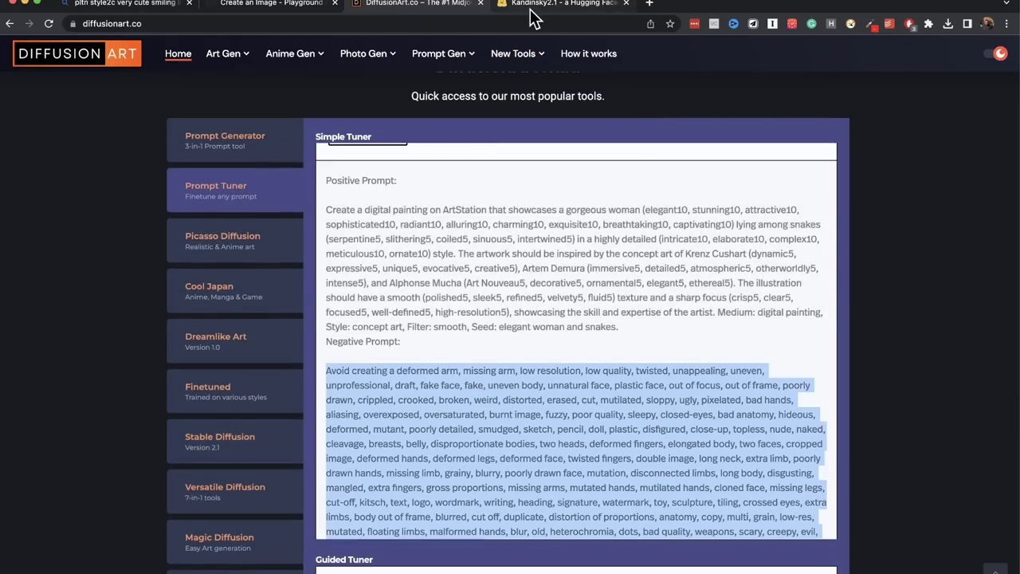
pyautogui.click(534, 7)
pyautogui.click(499, 172)
pyautogui.press('super+v')
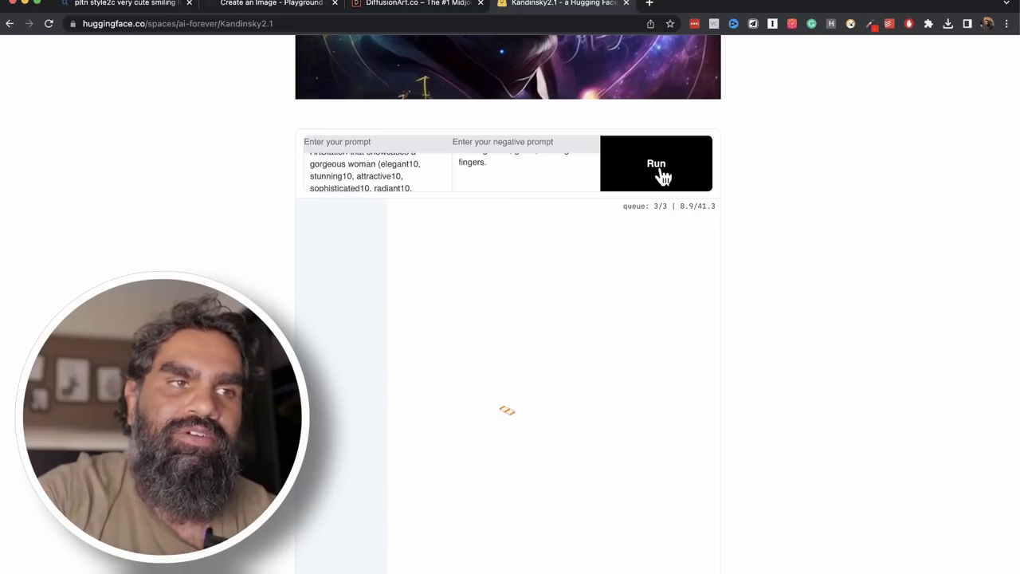
# - Run Kandinsky2.1 with the entered prompts and read the model architecture description while the image generates
pyautogui.scroll(20, 663, 177)
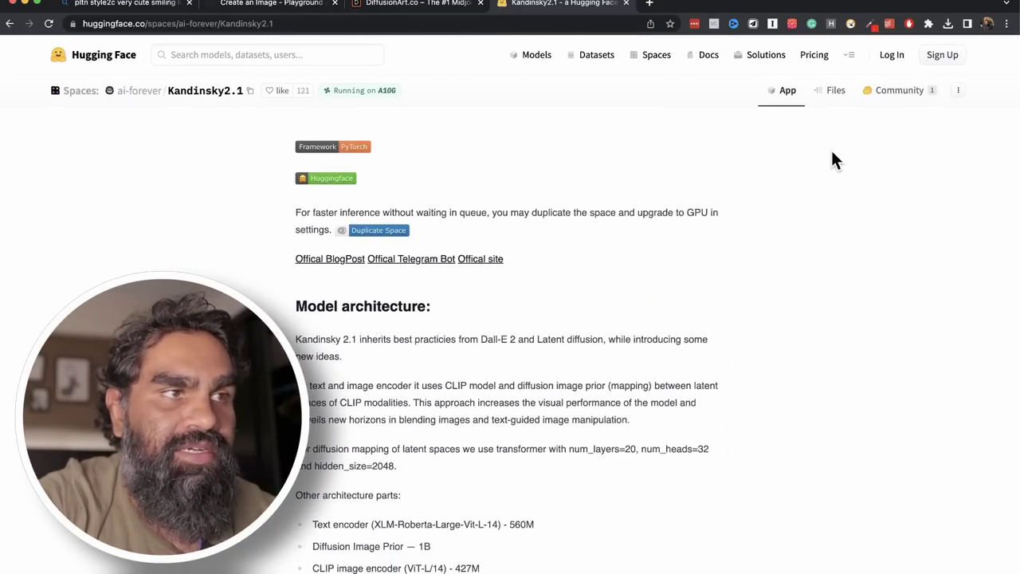
pyautogui.scroll(-10, 771, 360)
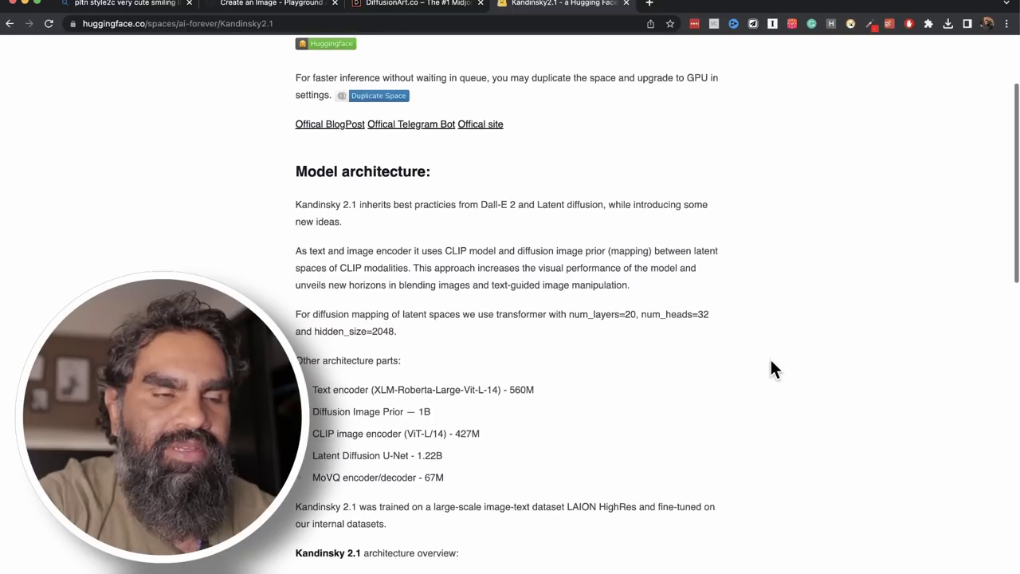
pyautogui.scroll(-1, 770, 369)
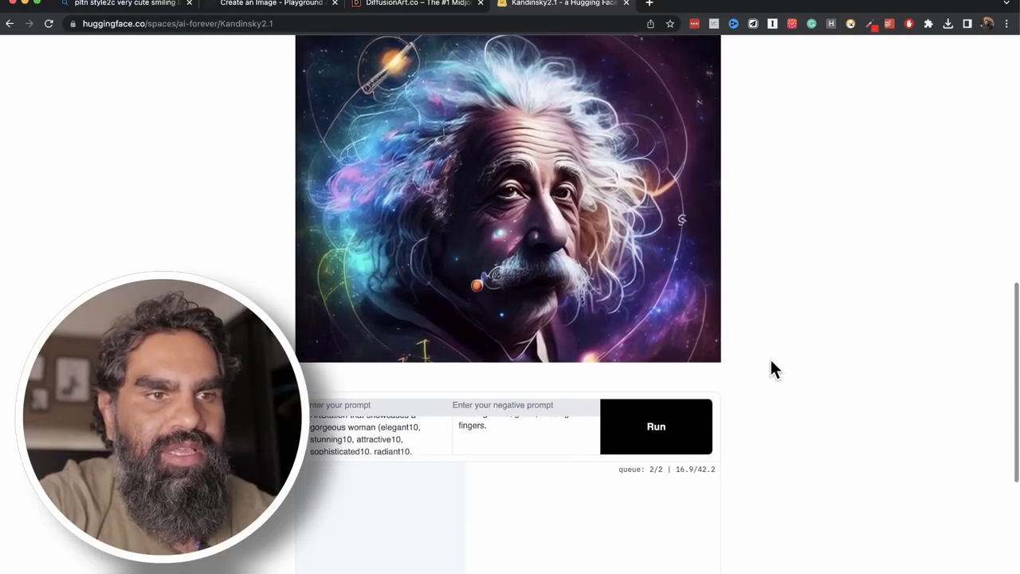
pyautogui.scroll(-8, 771, 361)
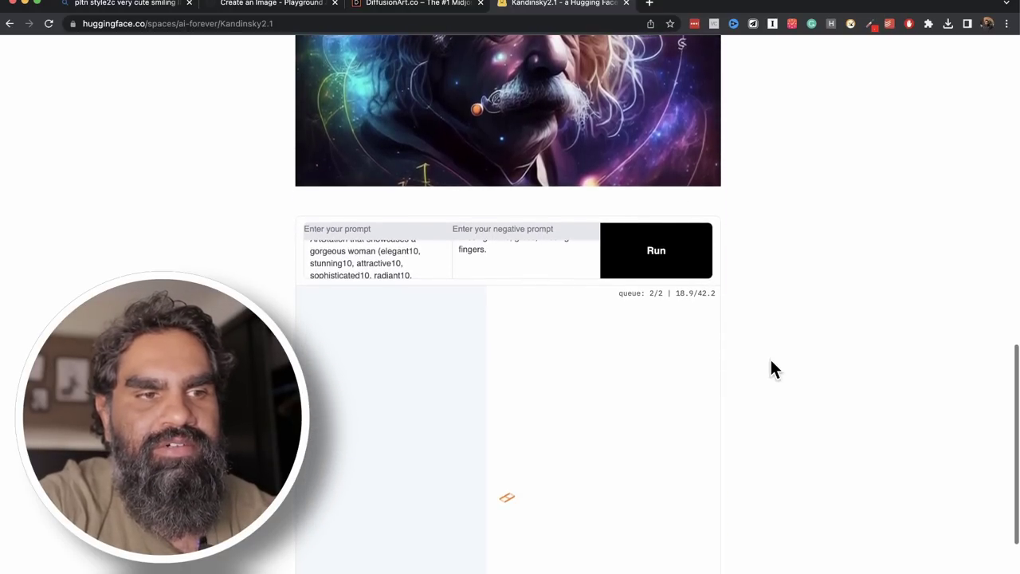
pyautogui.scroll(-1, 771, 360)
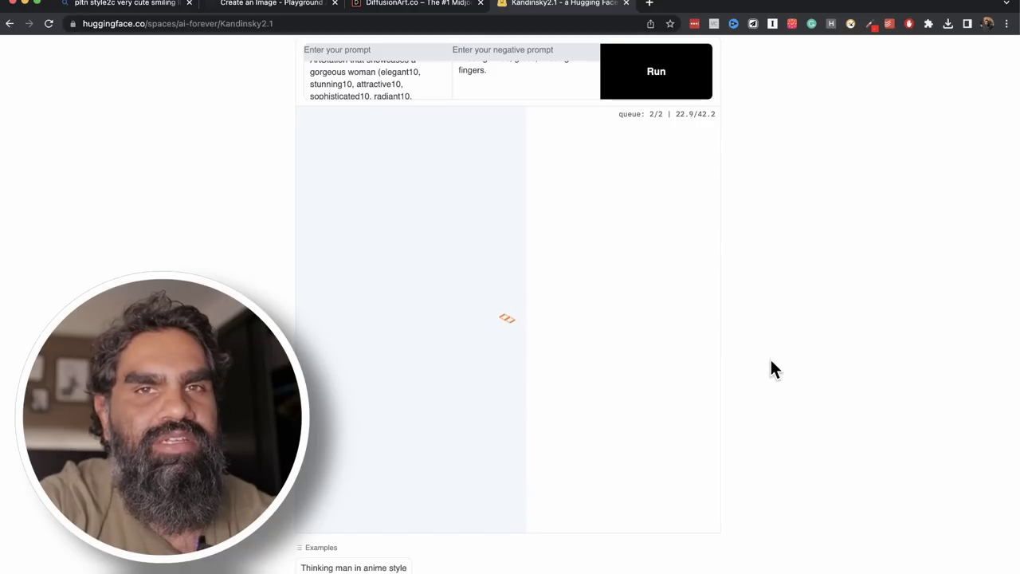
pyautogui.scroll(10, 770, 368)
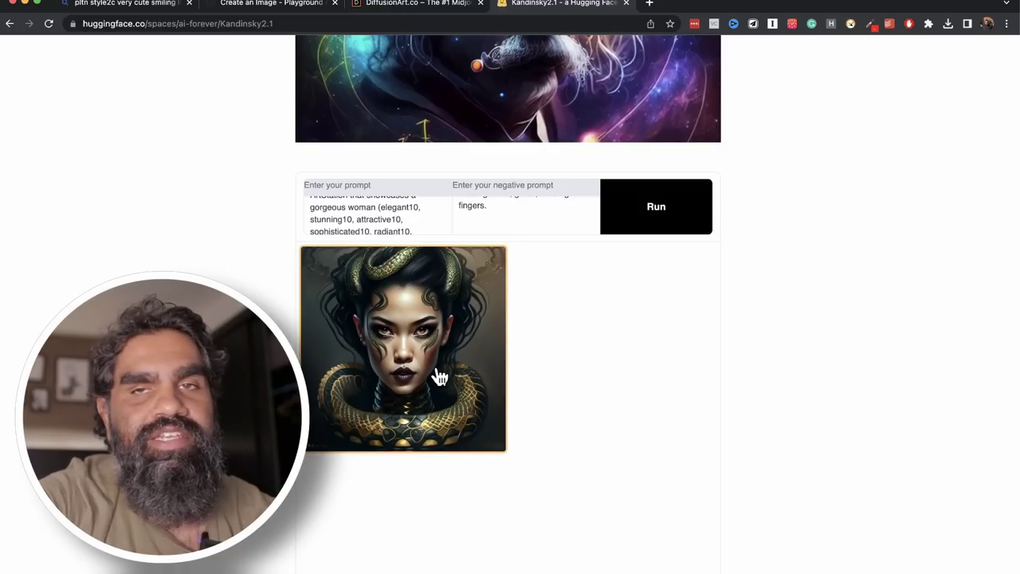
# - Enlarge the image Kandinsky2.1 generated of the woman with snakes and check the available image options
pyautogui.click(439, 376)
pyautogui.scroll(3, 528, 354)
pyautogui.scroll(-3, 529, 354)
pyautogui.rightClick(483, 279)
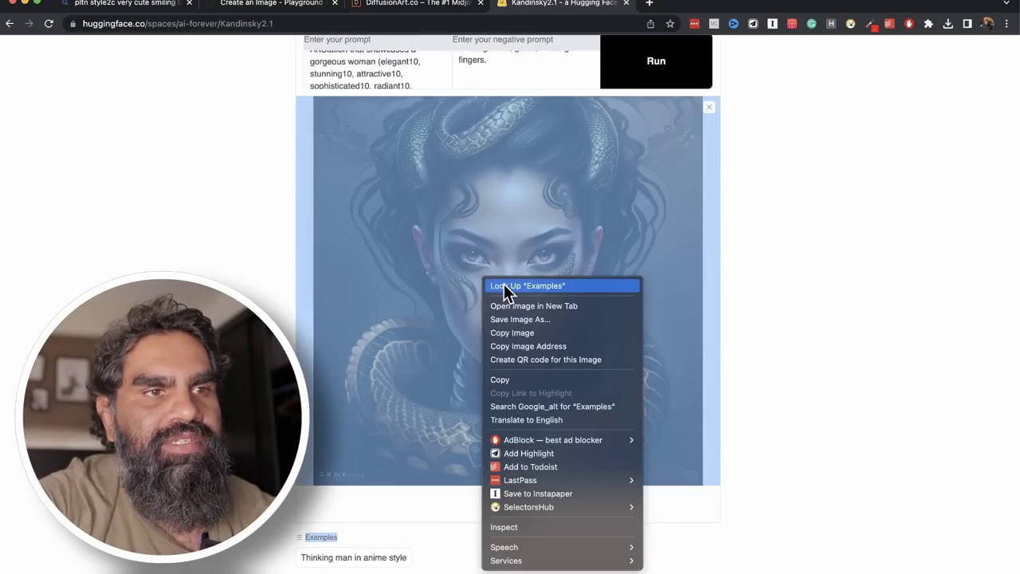
pyautogui.click(793, 298)
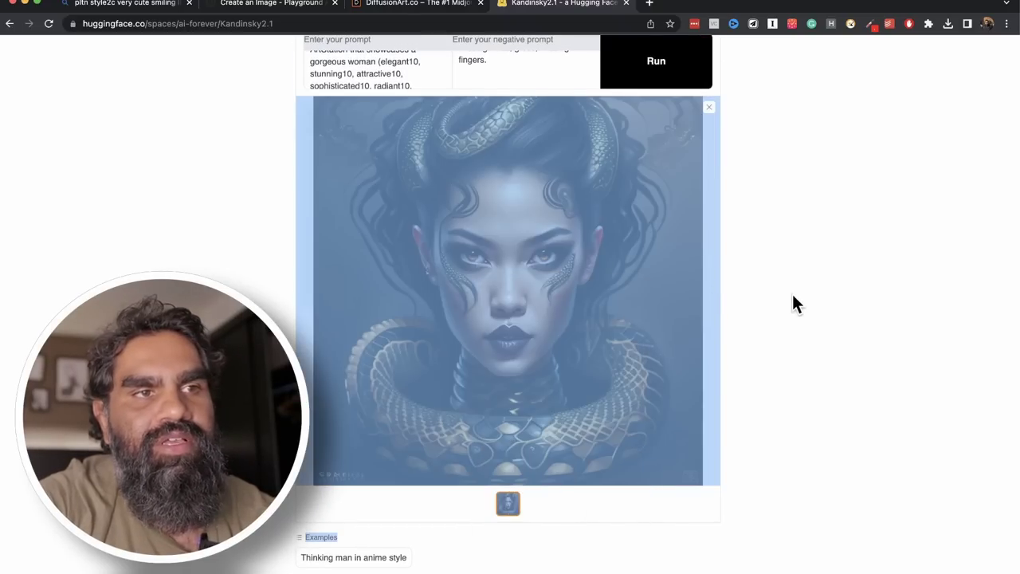
# - Return to DiffusionArt and open the Upscaler from its list of popular tools
pyautogui.click(433, 9)
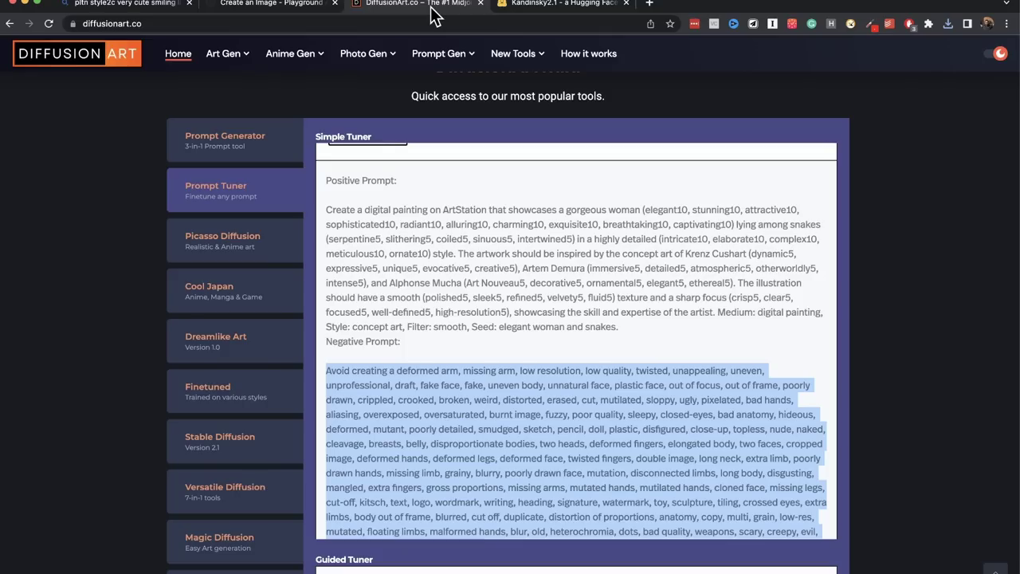
pyautogui.scroll(-2, 509, 217)
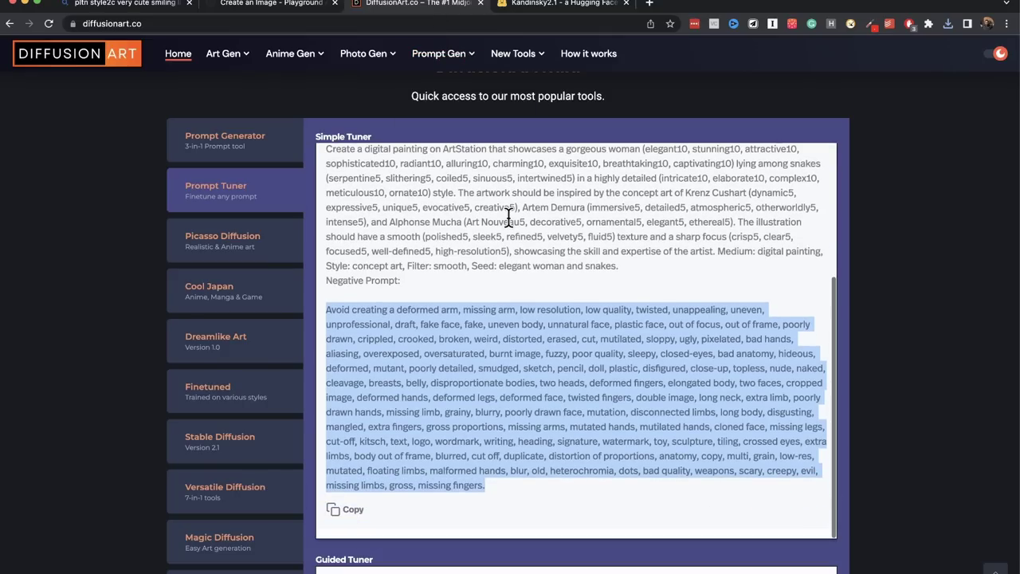
pyautogui.scroll(-5, 132, 284)
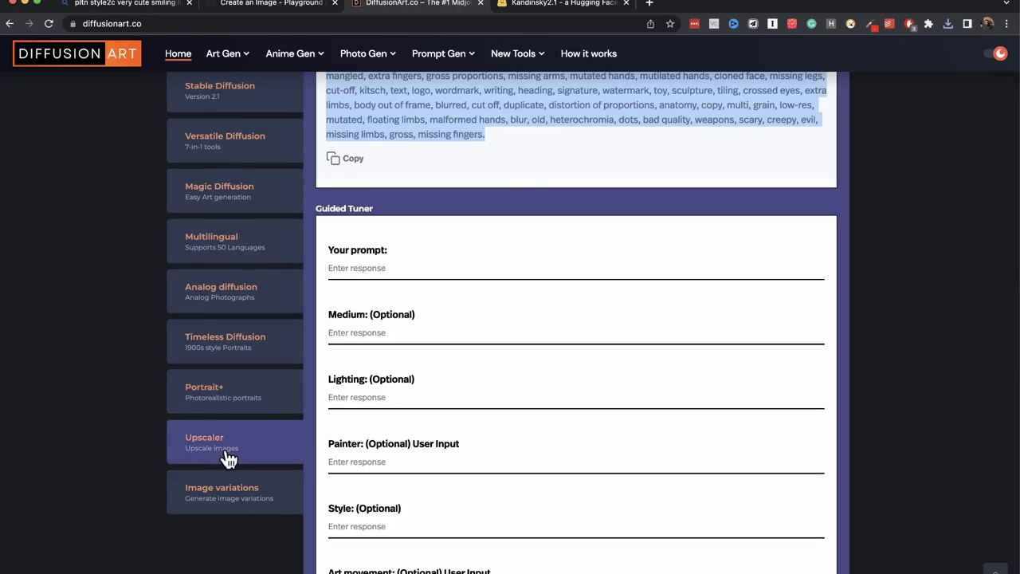
pyautogui.click(228, 459)
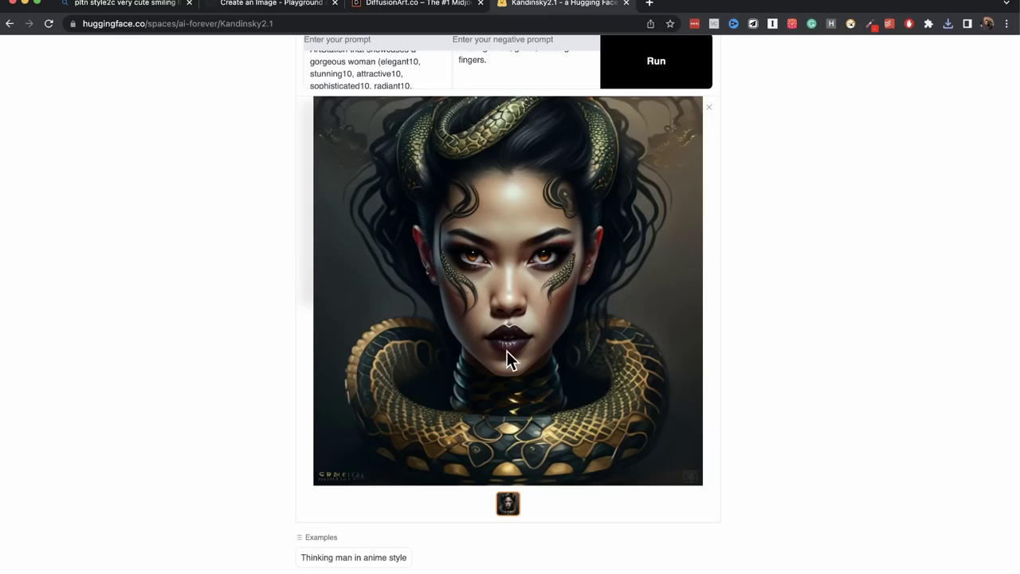
# - Copy the generated Kandinsky2.1 image into the DiffusionArt Upscaler's input
pyautogui.rightClick(507, 351)
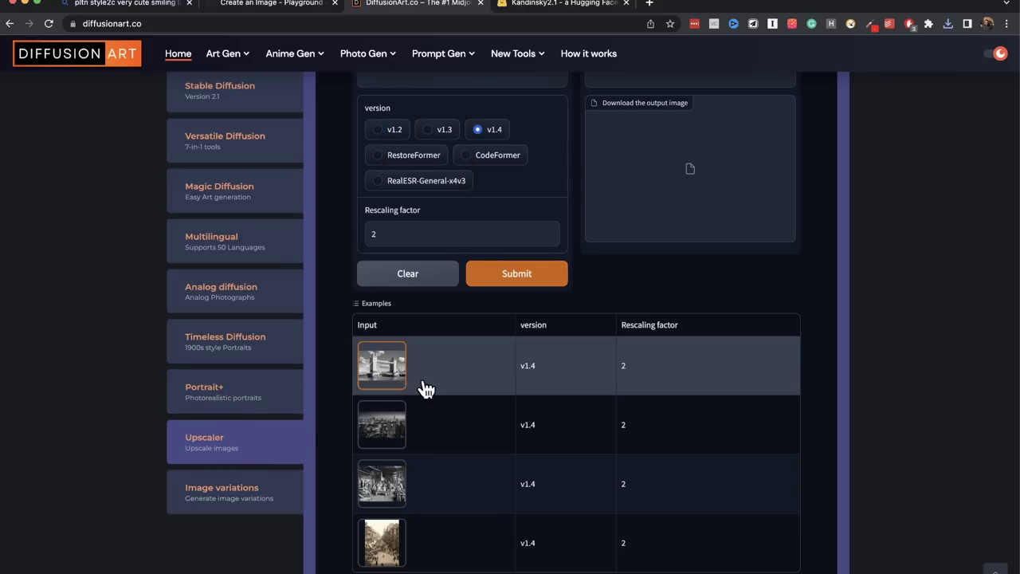
pyautogui.scroll(5, 426, 388)
pyautogui.press('super+v')
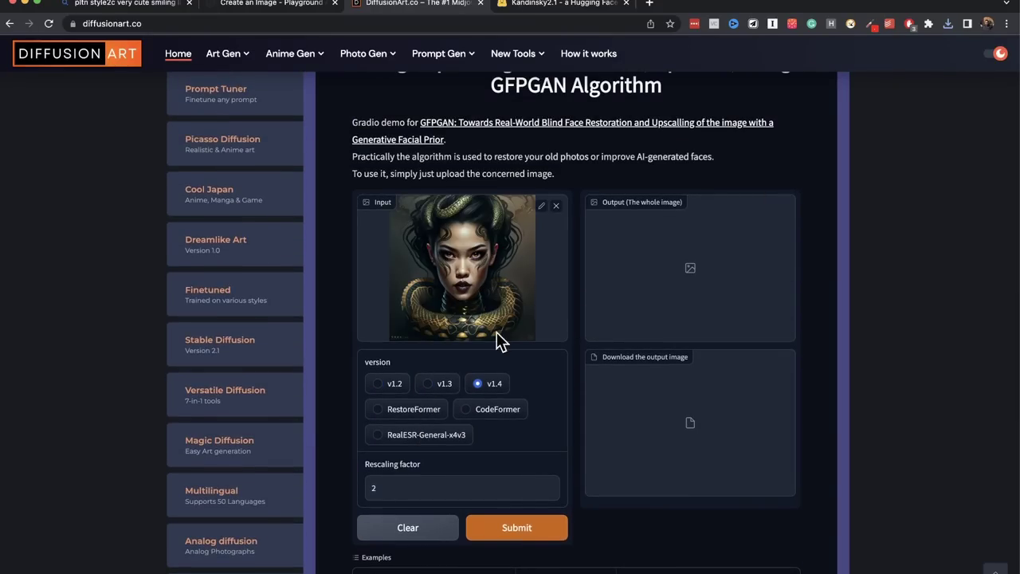
# - Upscale the image with version v1.4 and a rescaling factor of 2, then download and open the output image
pyautogui.scroll(-1, 426, 498)
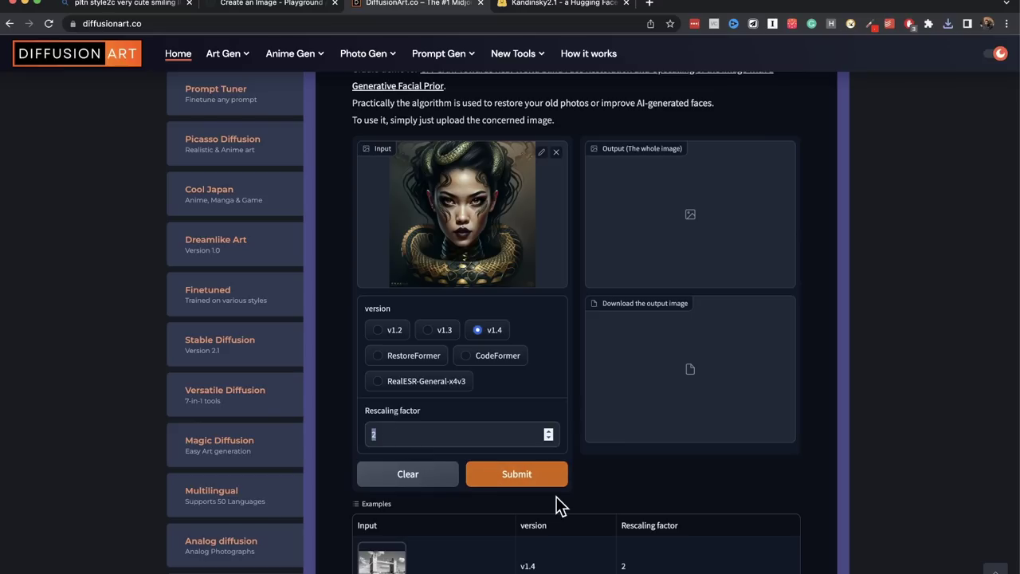
pyautogui.click(535, 475)
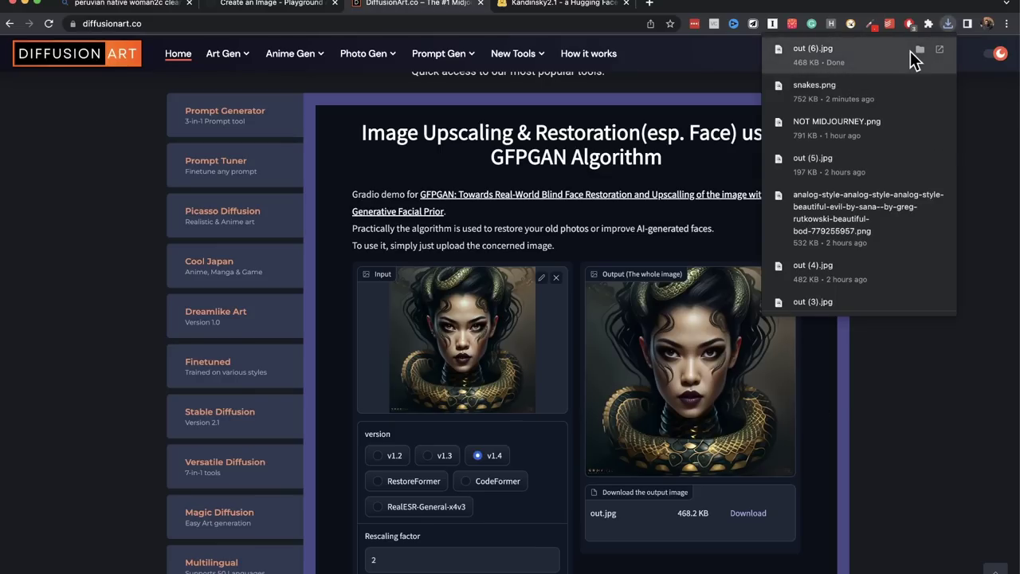
pyautogui.click(937, 49)
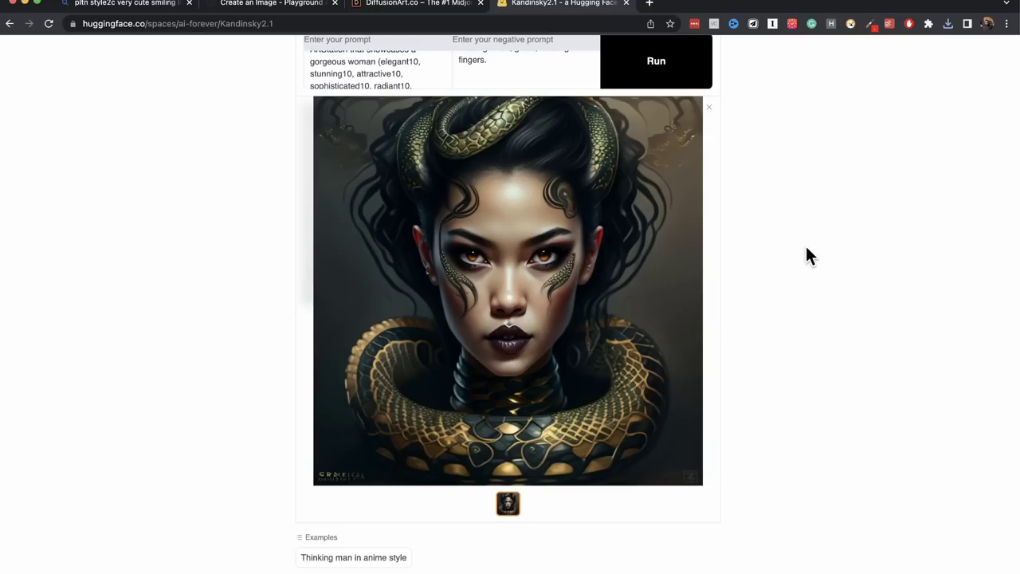
# - Review the sample portrait and the generated snake woman image on the Kandinsky2.1 page
pyautogui.scroll(12, 545, 203)
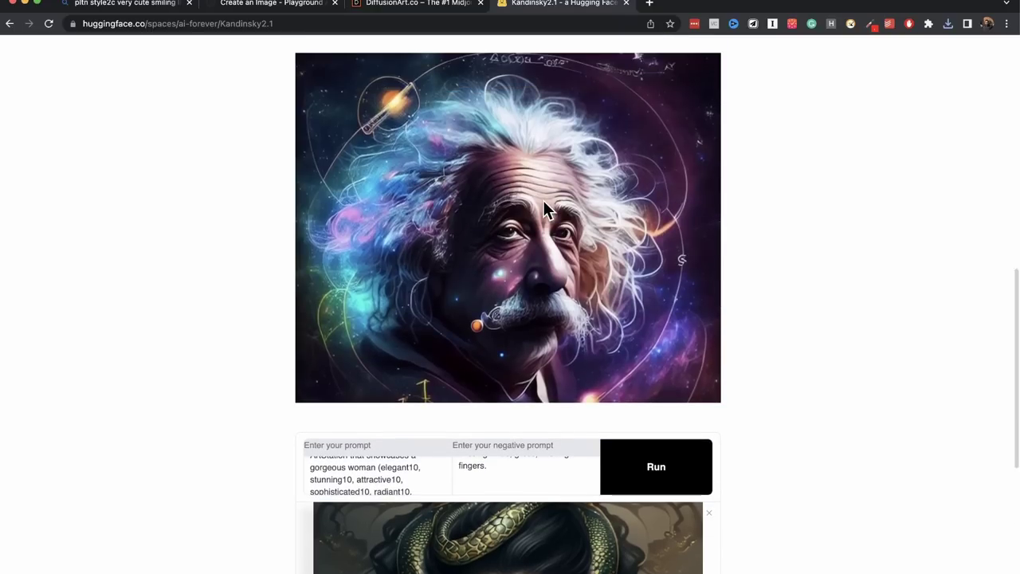
pyautogui.scroll(-12, 542, 204)
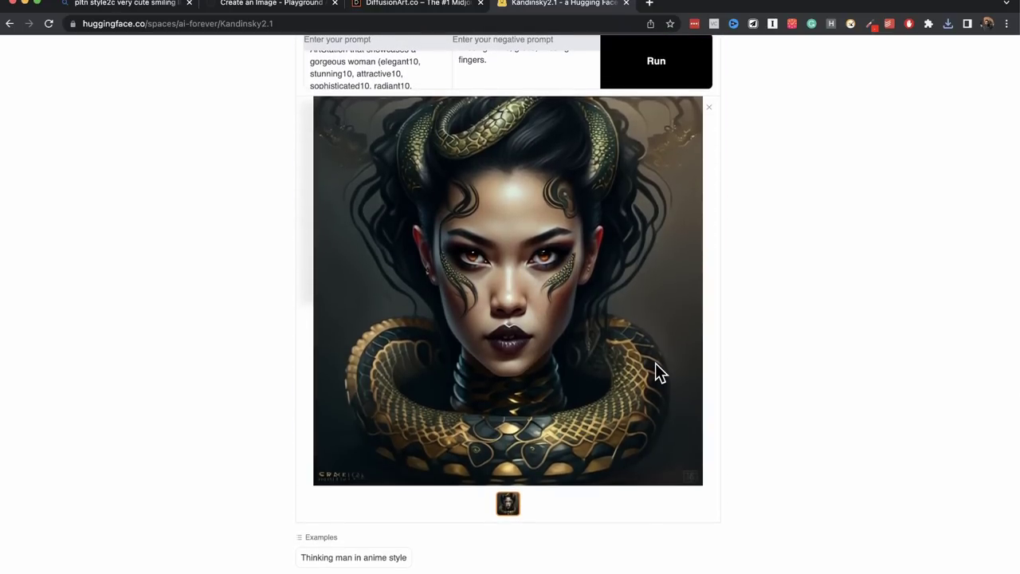
# - Switch to Bing Image Creator and open the "peruvian native woman" image from the recent creations
pyautogui.press('super+1')
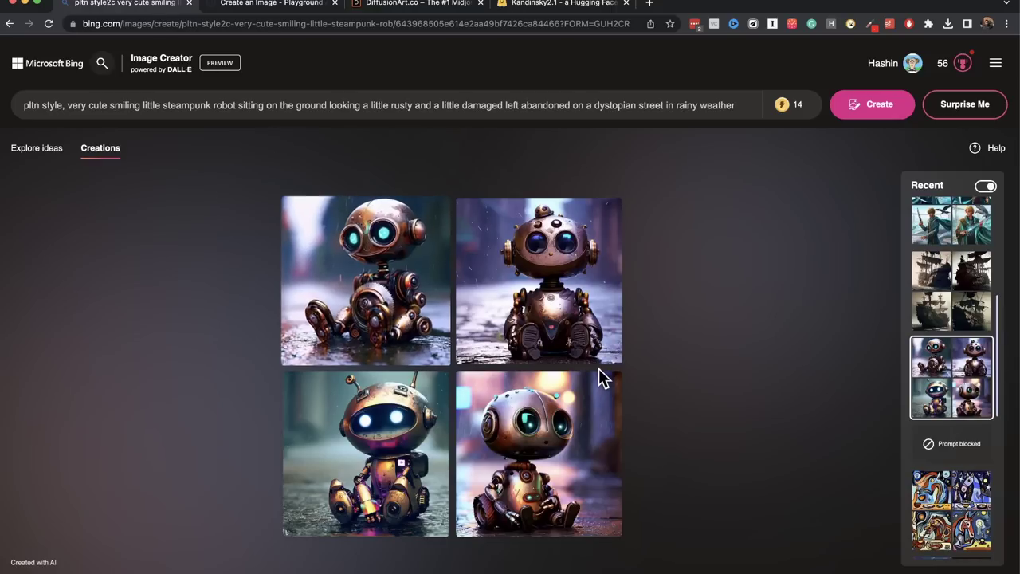
pyautogui.scroll(4, 927, 319)
pyautogui.click(941, 265)
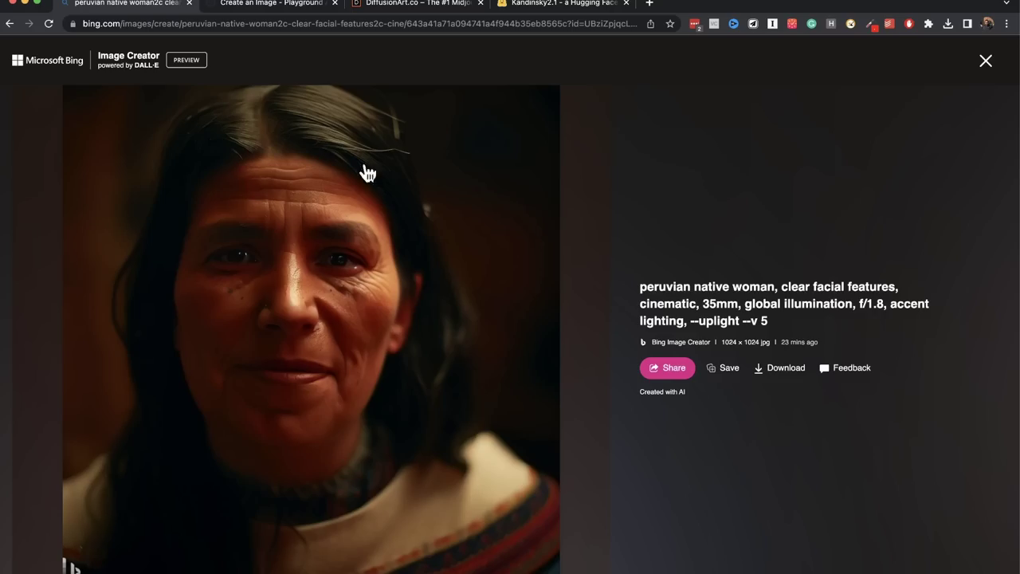